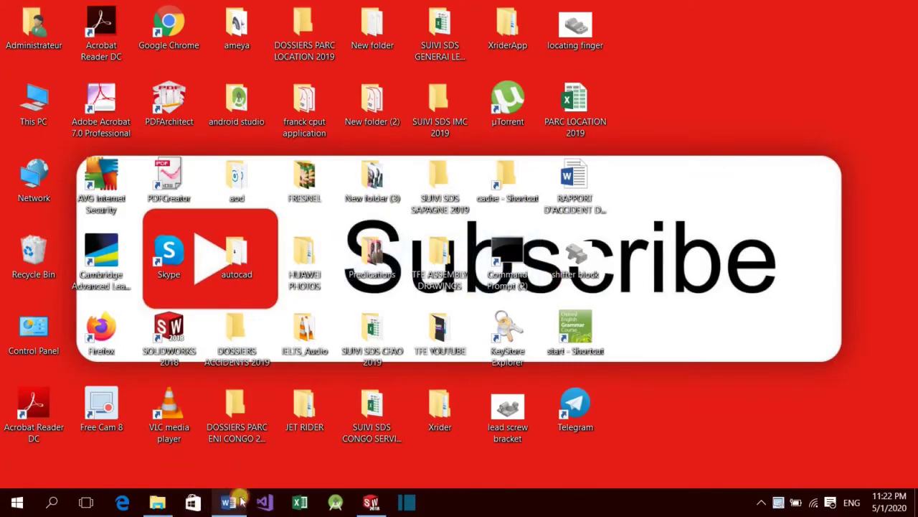
Bring up the 'Lesson 02 Exercises' Word document with the extrude exercise drawings
{"action": "left_click", "coordinate": [242, 501]}
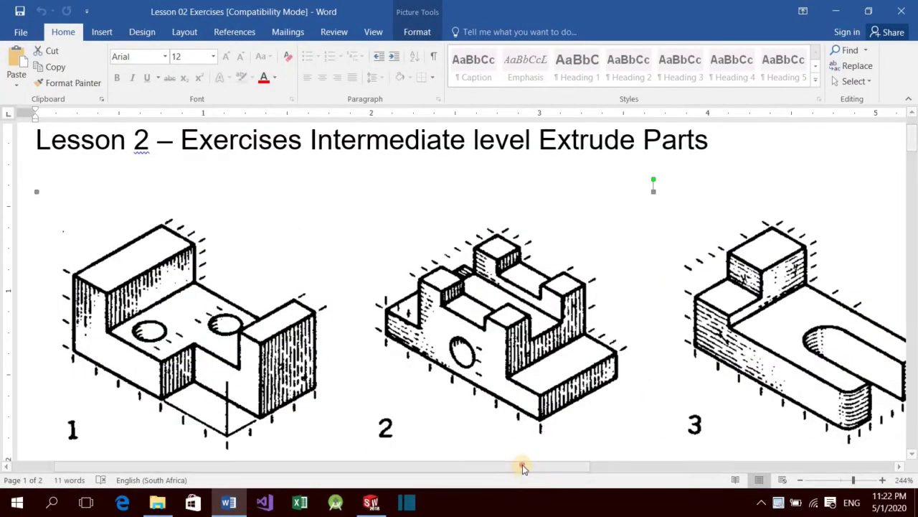
Scroll over to exercise 4's drawing, then bring SOLIDWORKS 2018 to the front
{"action": "left_click_drag", "start_coordinate": [523, 467], "coordinate": [875, 436]}
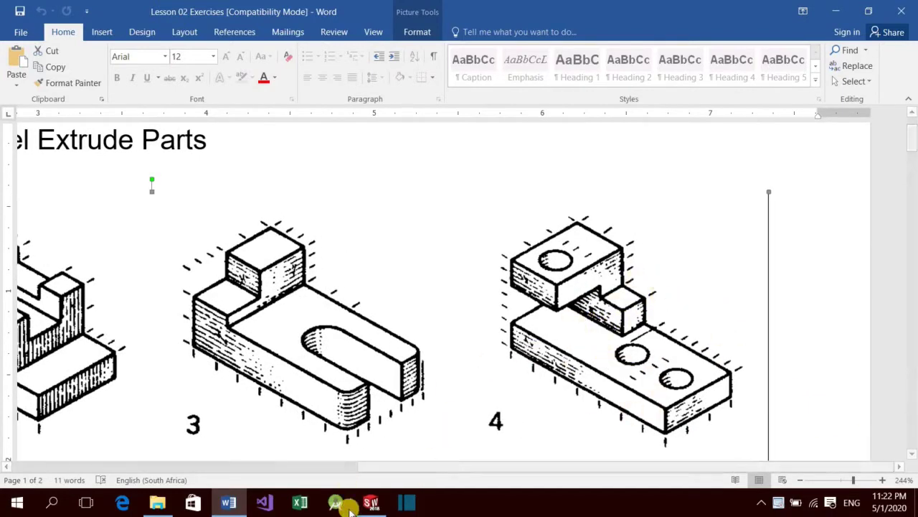
{"action": "left_click", "coordinate": [371, 501]}
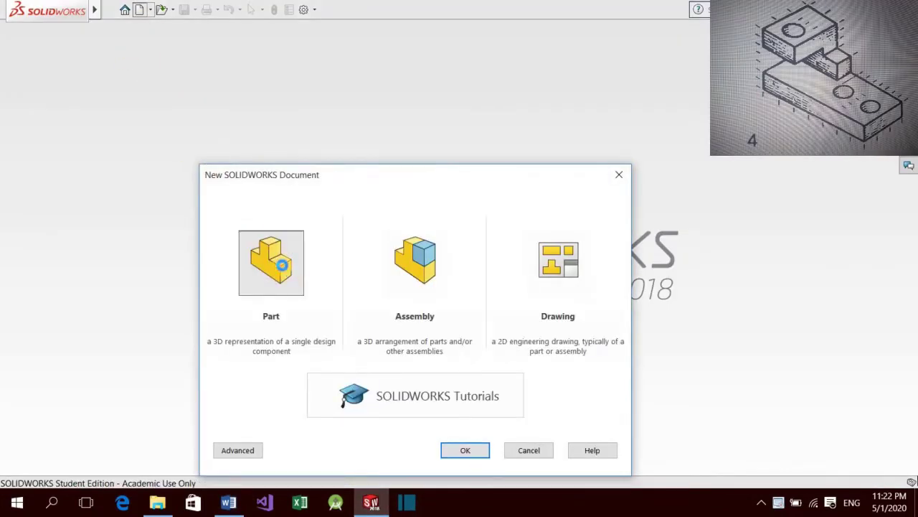
Create a new part and start a sketch on the Right Plane
{"action": "double_click", "coordinate": [282, 265]}
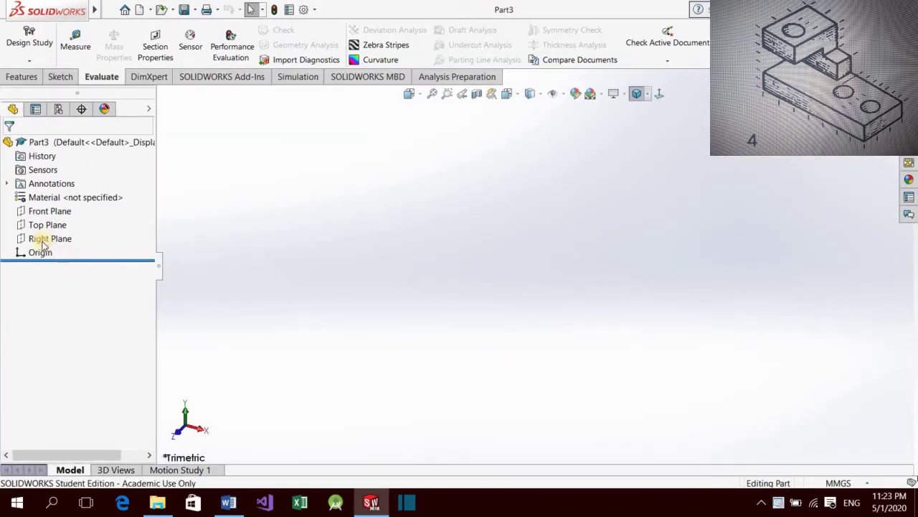
{"action": "left_click", "coordinate": [41, 242]}
{"action": "left_click", "coordinate": [48, 218]}
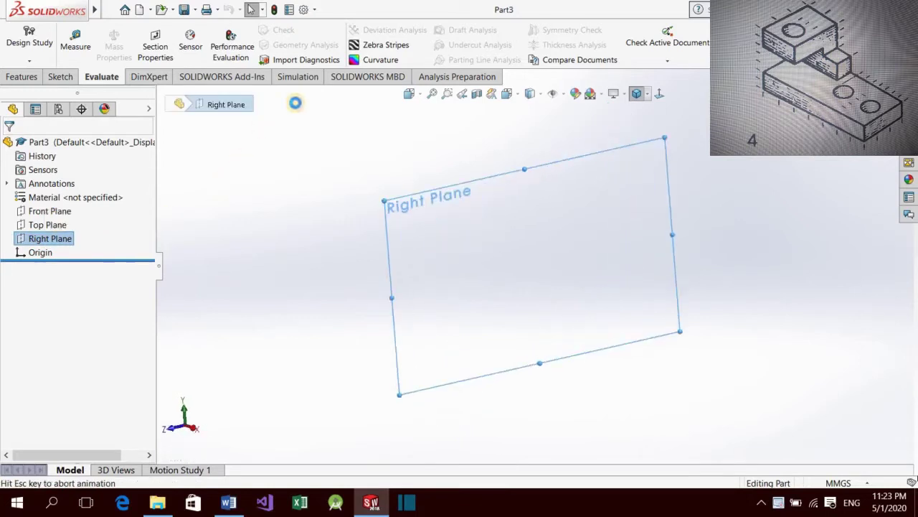
{"action": "left_click", "coordinate": [54, 79]}
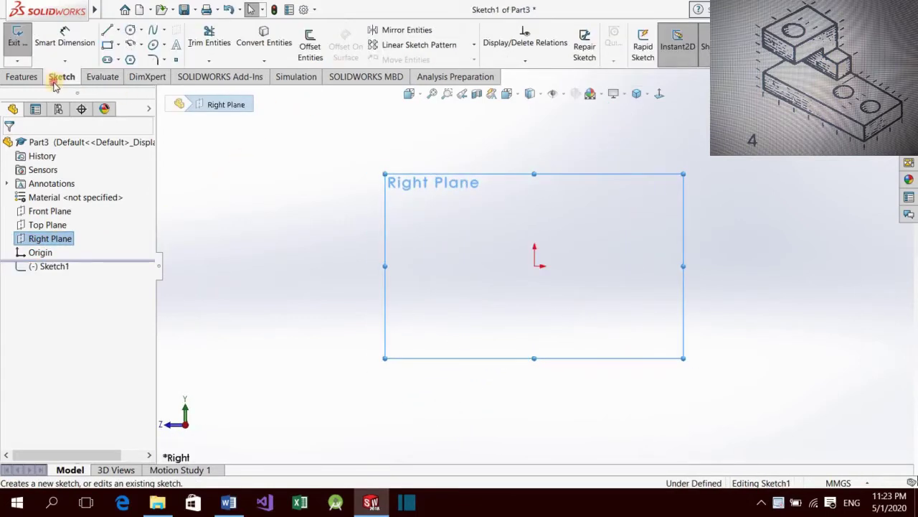
Draw lines from the origin for the right edge, top edge, upper-left edge and notch's upper and inner edges
{"action": "left_click", "coordinate": [107, 30]}
{"action": "left_click", "coordinate": [534, 266]}
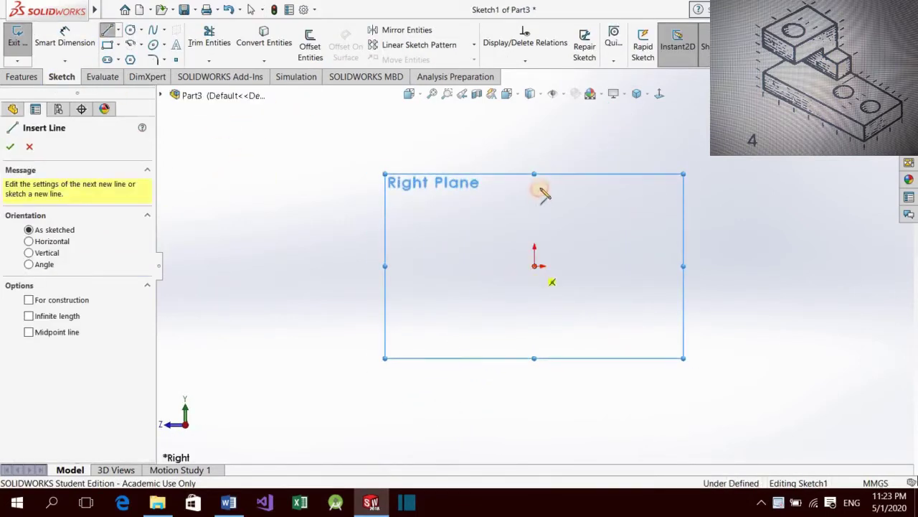
{"action": "left_click", "coordinate": [535, 184]}
{"action": "left_click", "coordinate": [534, 178]}
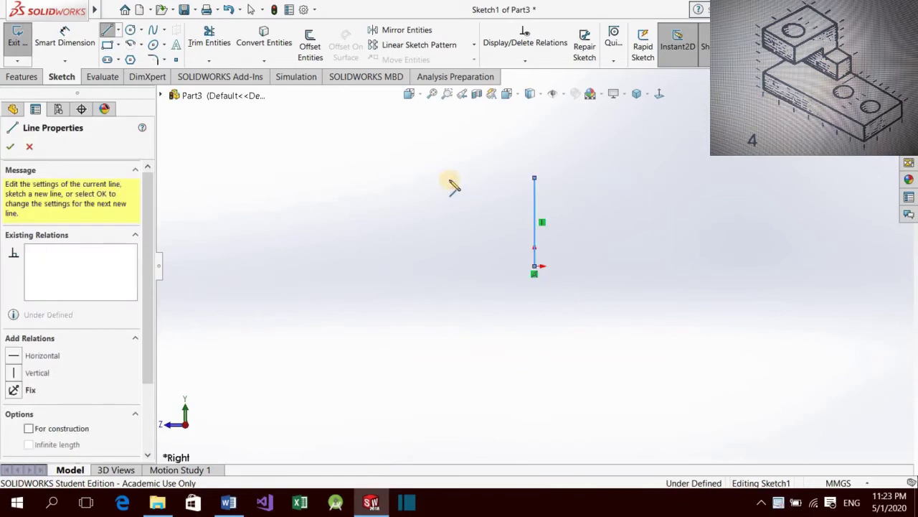
{"action": "left_click", "coordinate": [448, 177]}
{"action": "left_click", "coordinate": [449, 210]}
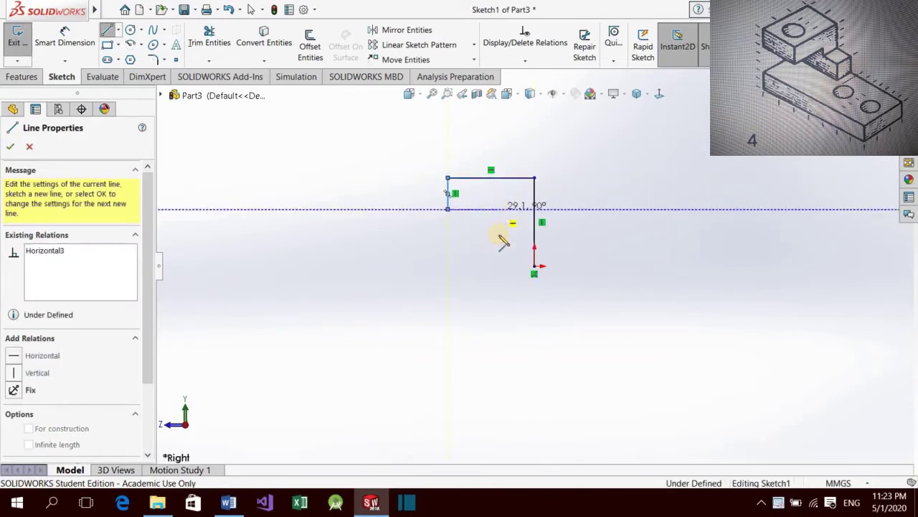
{"action": "left_click", "coordinate": [496, 210]}
{"action": "left_click", "coordinate": [498, 245]}
{"action": "key", "text": "Escape"}
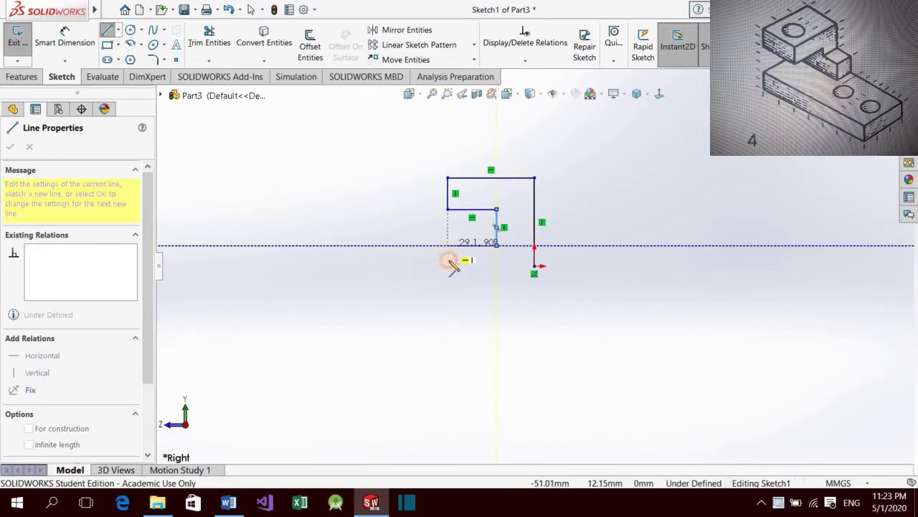
Finish the outline with the notch's lower edge and lower-left edge, closing it at the origin
{"action": "left_click", "coordinate": [449, 258]}
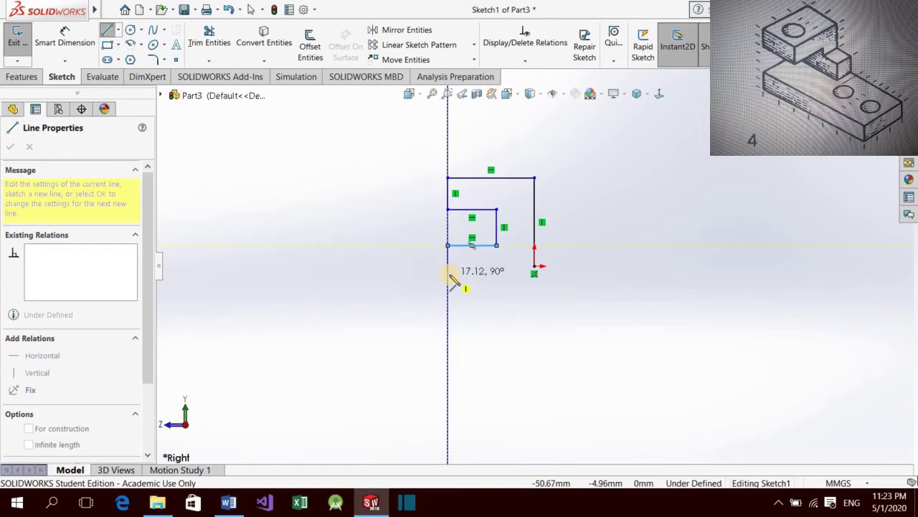
{"action": "left_click", "coordinate": [449, 274]}
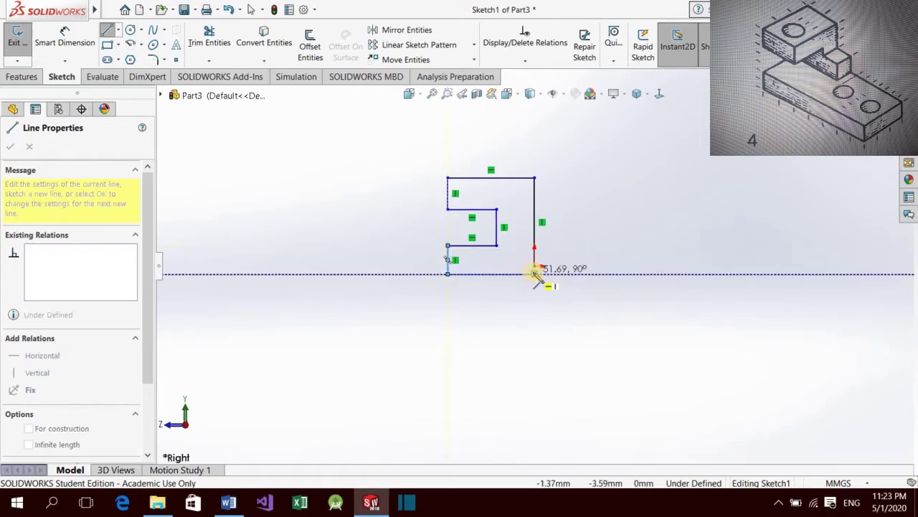
{"action": "left_click", "coordinate": [508, 286]}
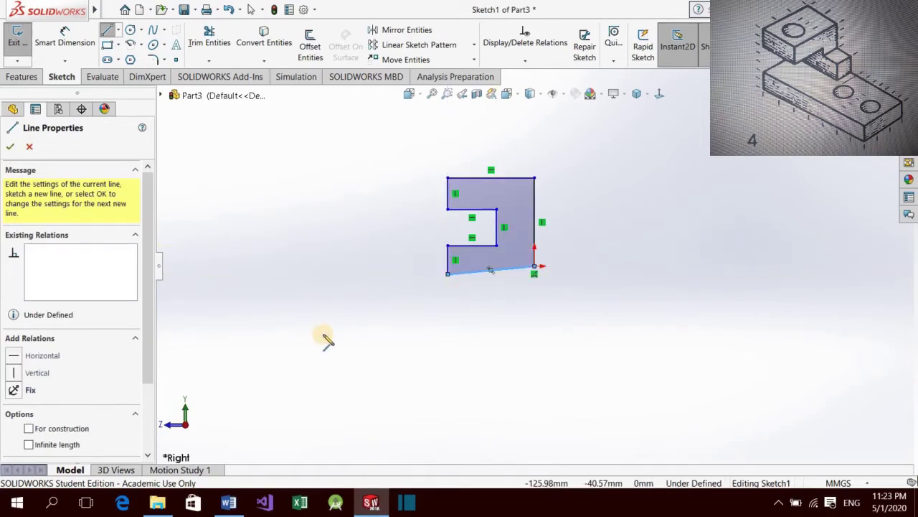
{"action": "key", "text": "Escape"}
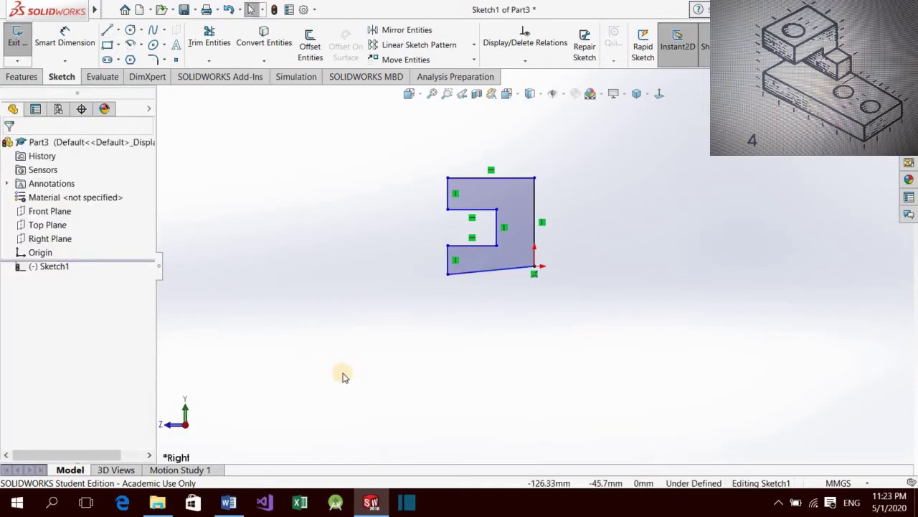
Add a Horizontal relation to the profile's bottom edge
{"action": "left_click", "coordinate": [491, 272]}
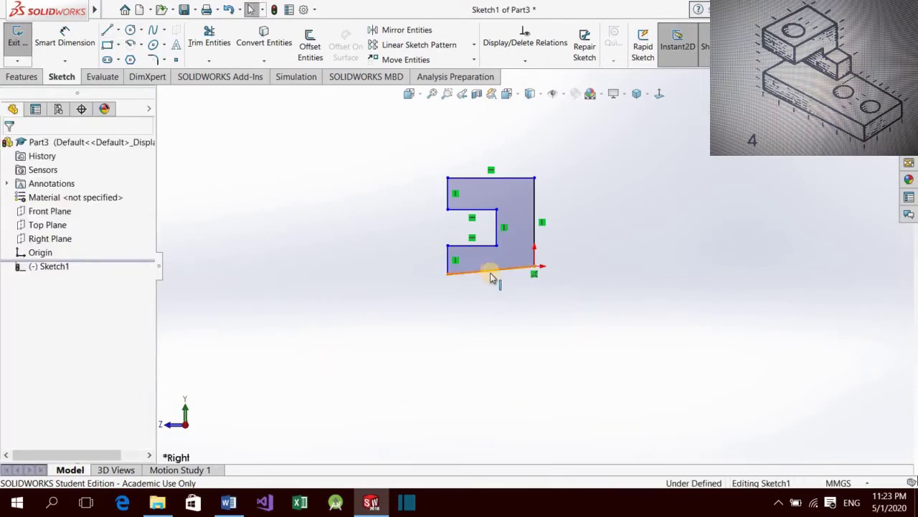
{"action": "left_click", "coordinate": [492, 276]}
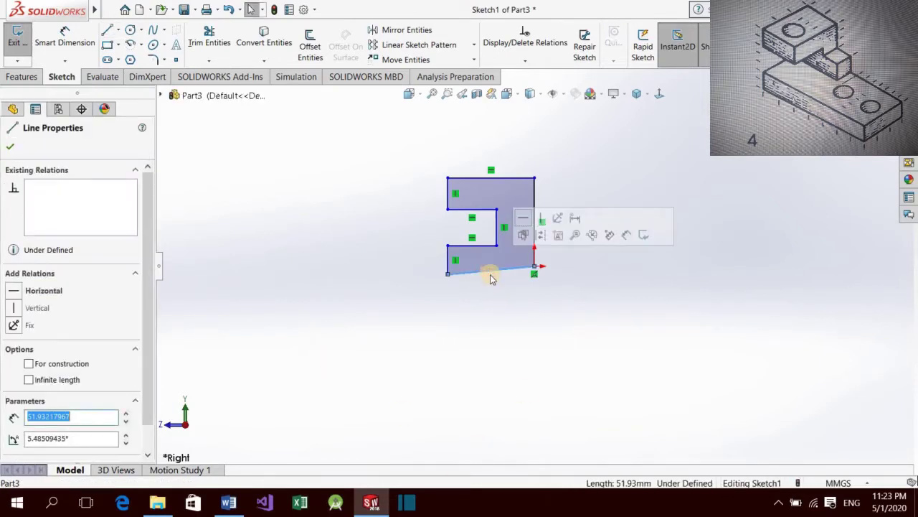
{"action": "left_click", "coordinate": [15, 293]}
{"action": "key", "text": "Escape"}
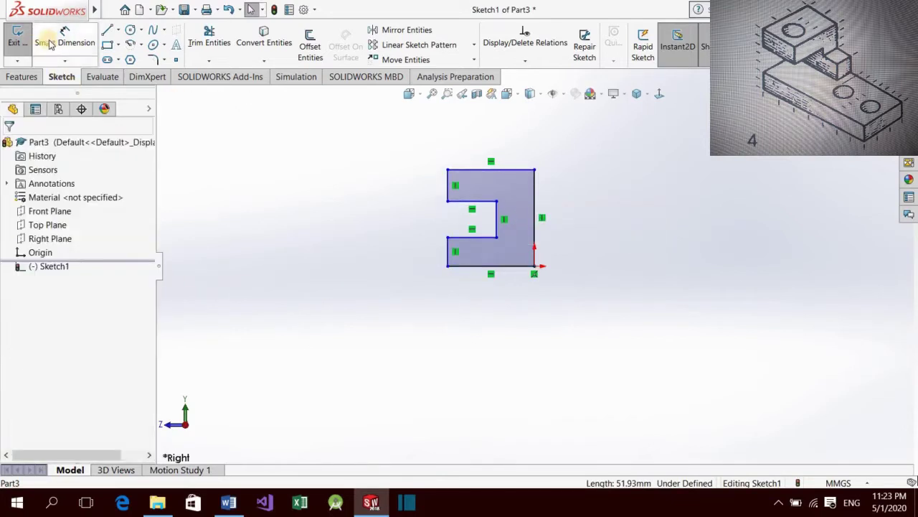
Dimension the right edge to 28 mm high and the top edge to 24 mm wide
{"action": "left_click", "coordinate": [534, 207]}
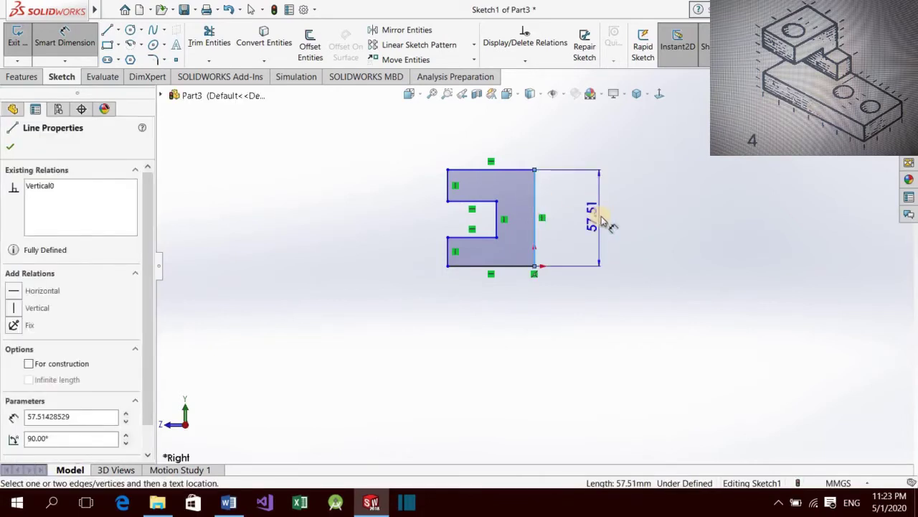
{"action": "left_click", "coordinate": [605, 219]}
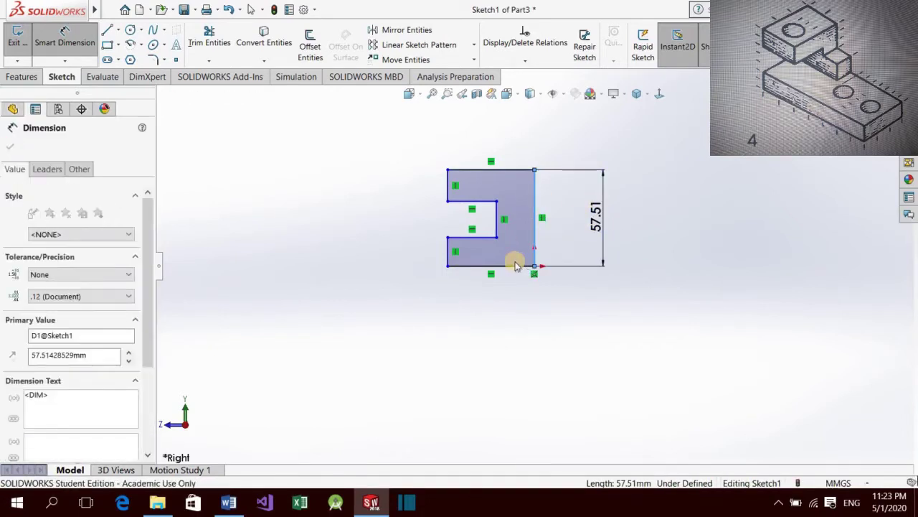
{"action": "type", "text": "28"}
{"action": "key", "text": "Return"}
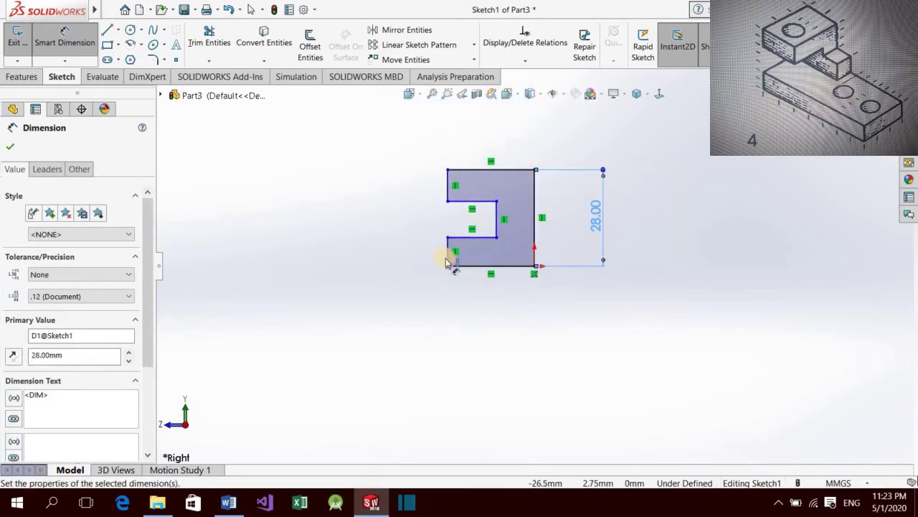
{"action": "left_click", "coordinate": [478, 165]}
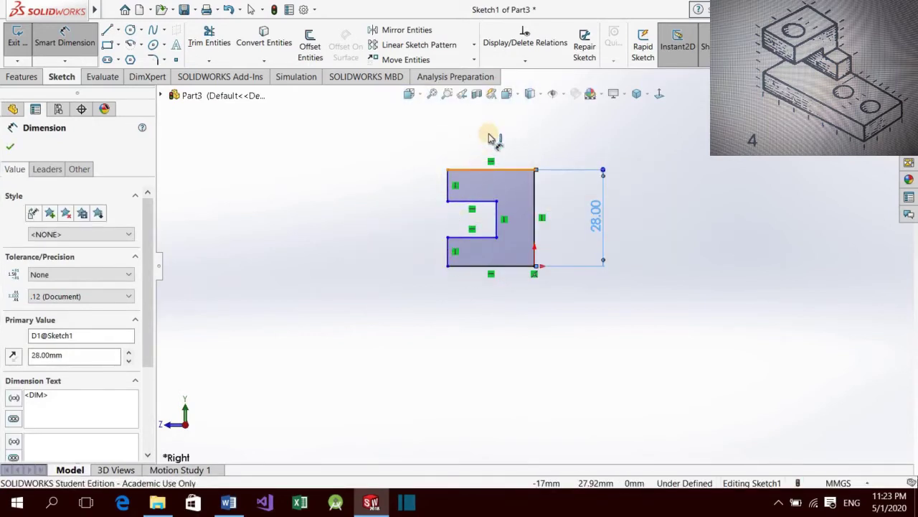
{"action": "left_click", "coordinate": [491, 138]}
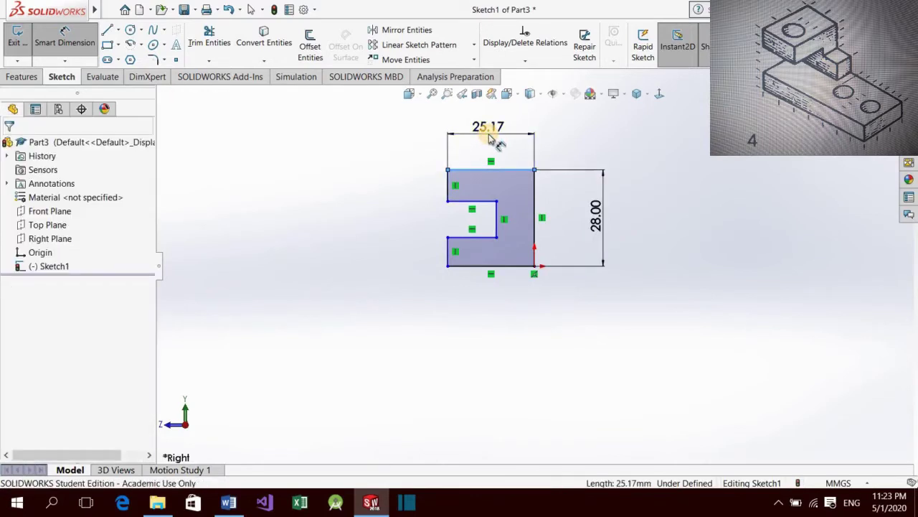
{"action": "double_click", "coordinate": [490, 130]}
{"action": "type", "text": "24"}
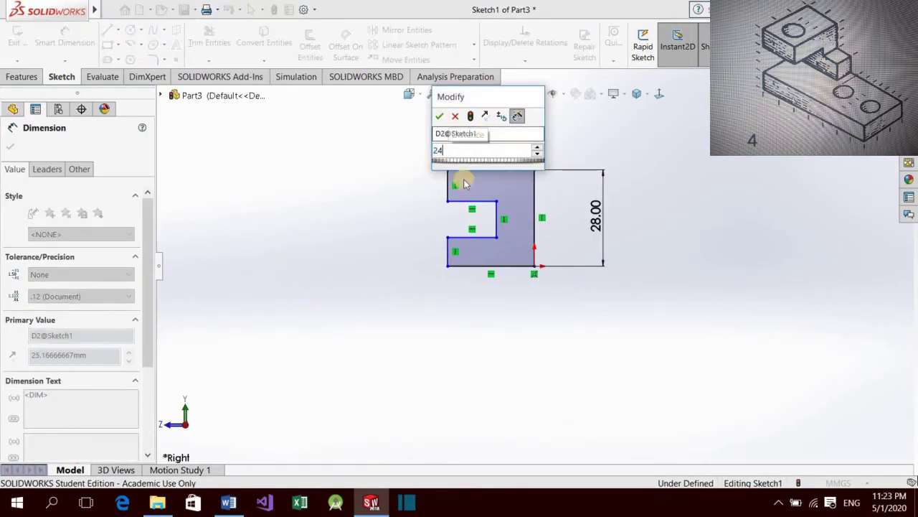
{"action": "key", "text": "Return"}
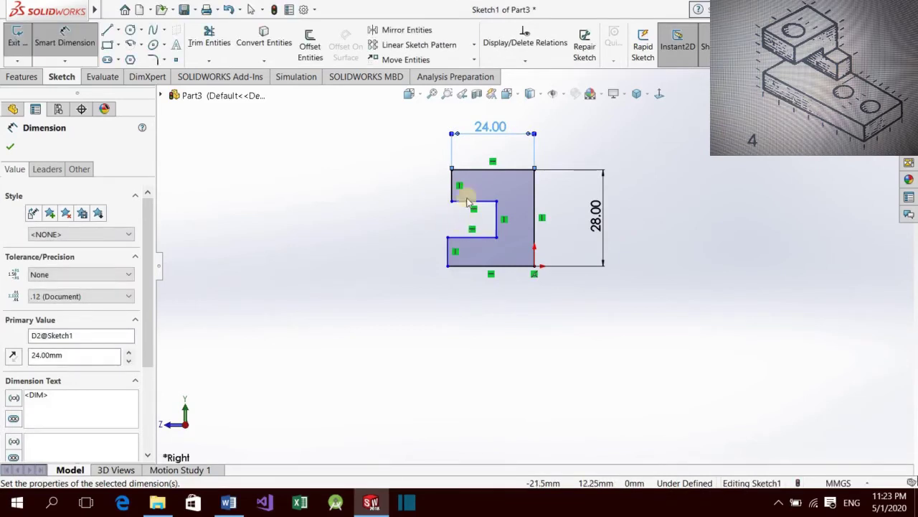
Add 8 mm dimensions to the upper-left and lower-left edges
{"action": "left_click", "coordinate": [408, 196]}
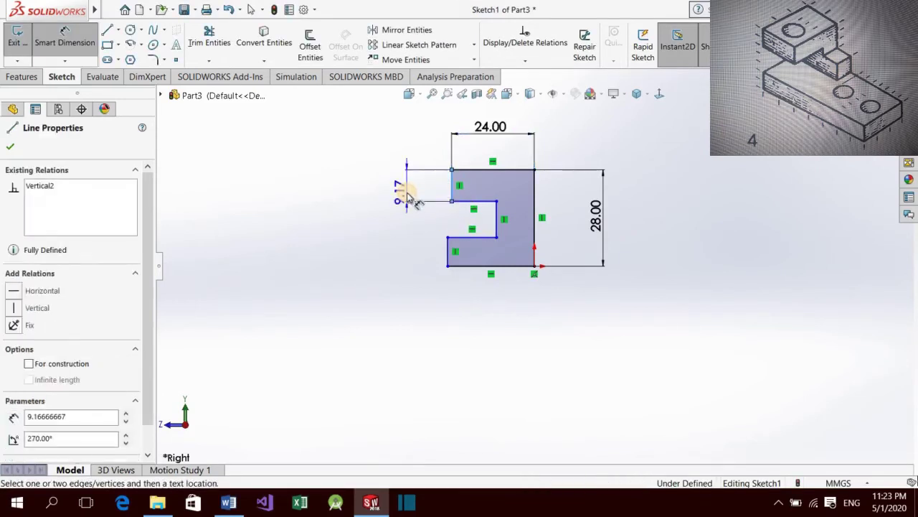
{"action": "left_click", "coordinate": [409, 195]}
{"action": "type", "text": "8"}
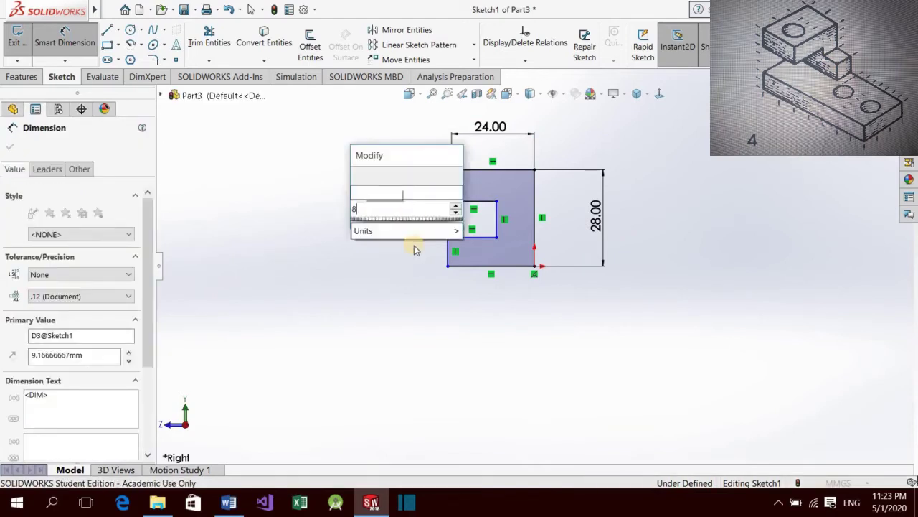
{"action": "key", "text": "Return"}
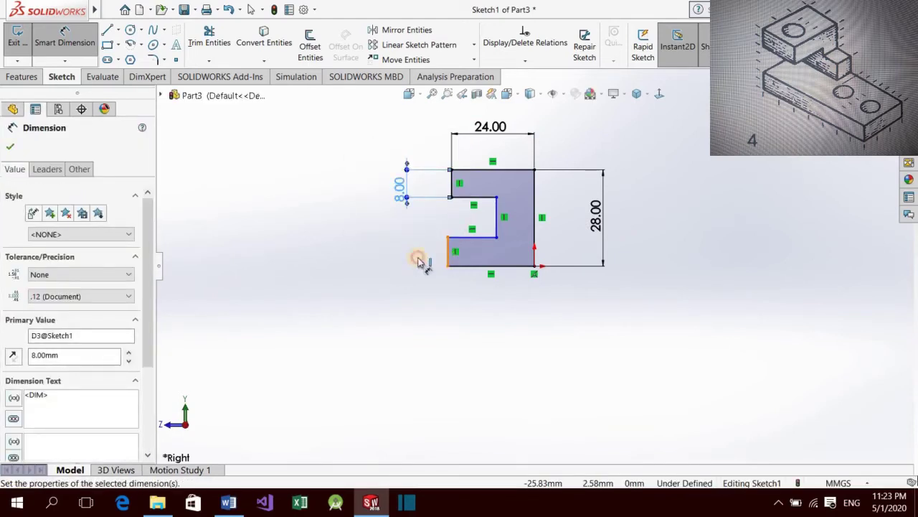
{"action": "left_click", "coordinate": [404, 258]}
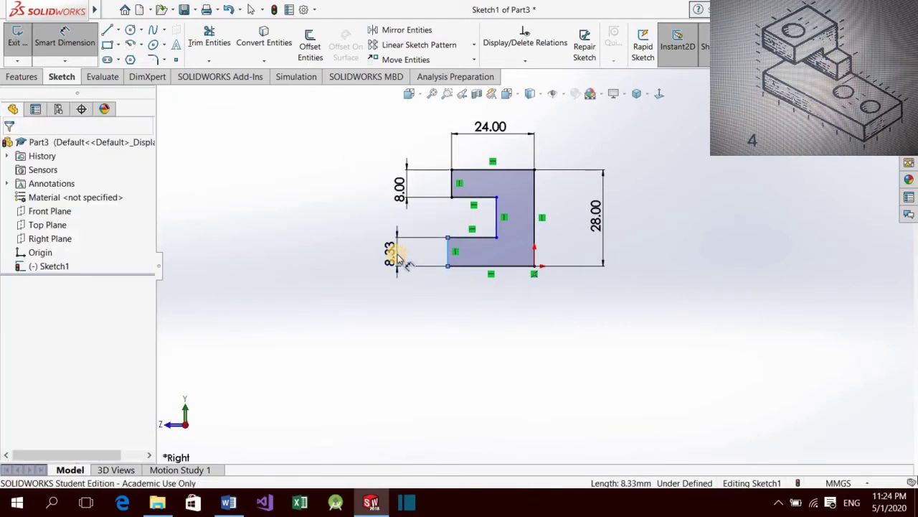
{"action": "left_click", "coordinate": [391, 253]}
{"action": "key", "text": "Return"}
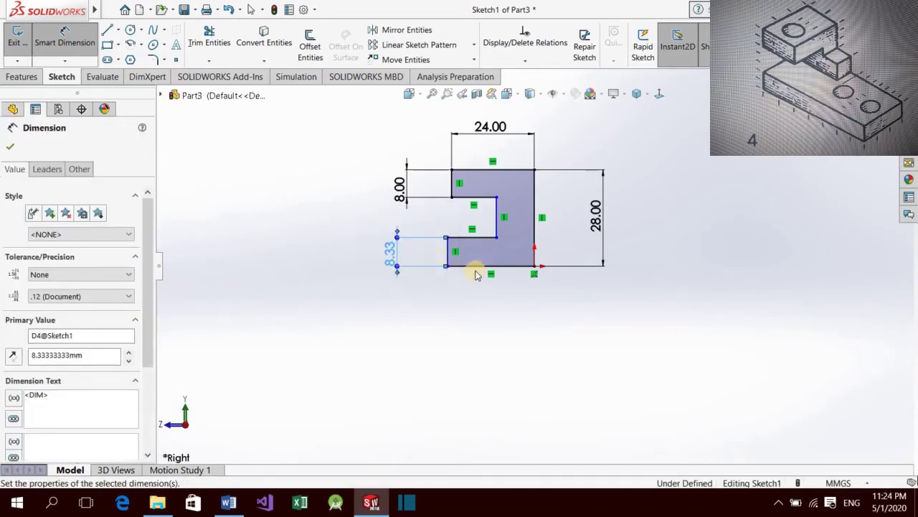
Set the bottom width to 24 mm and cancel the redundant 12 mm inner-edge dimension
{"action": "left_click", "coordinate": [478, 266]}
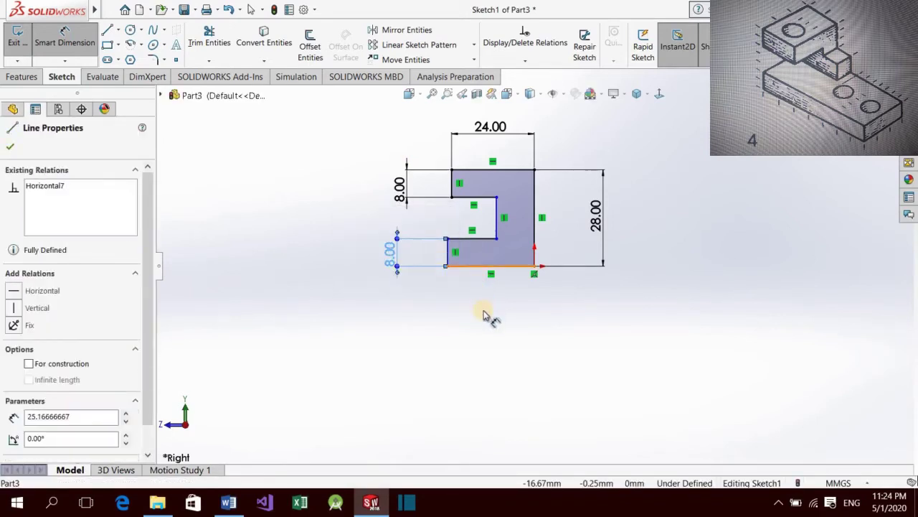
{"action": "left_click", "coordinate": [483, 308]}
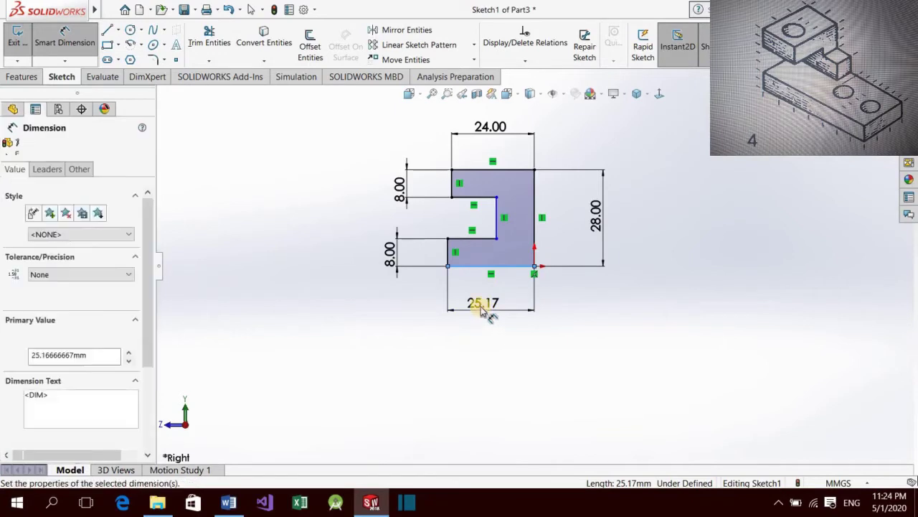
{"action": "key", "text": "Return"}
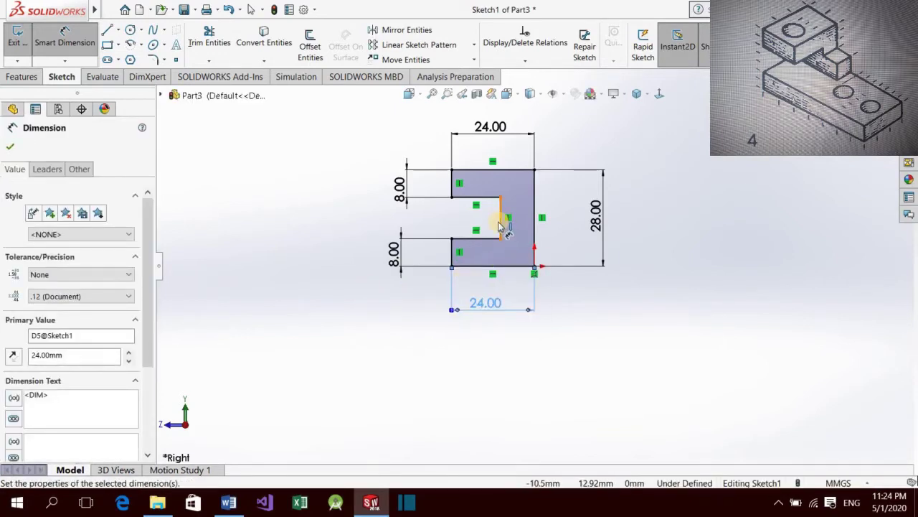
{"action": "left_click", "coordinate": [494, 228]}
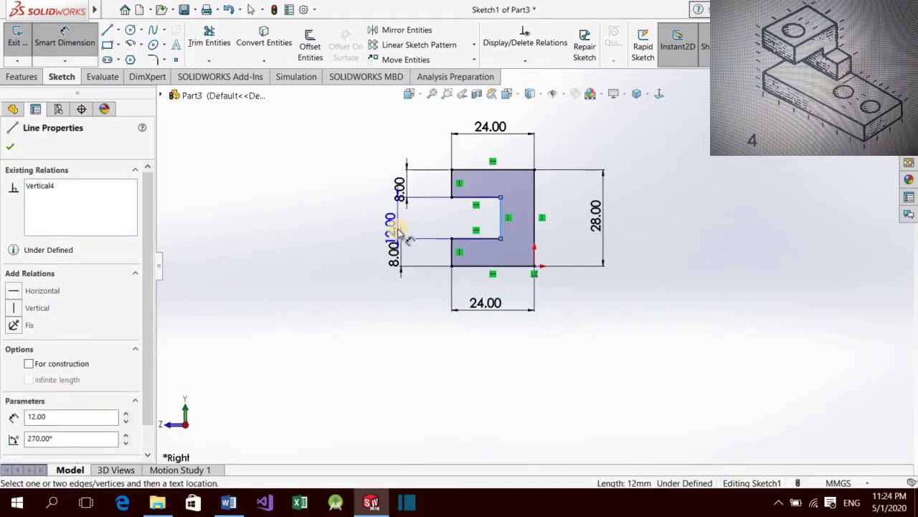
{"action": "left_click", "coordinate": [344, 228]}
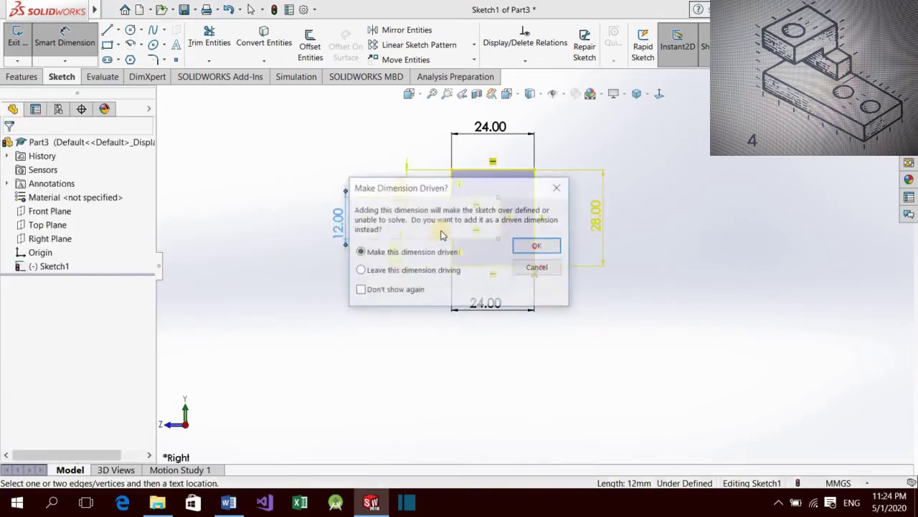
{"action": "left_click", "coordinate": [534, 267]}
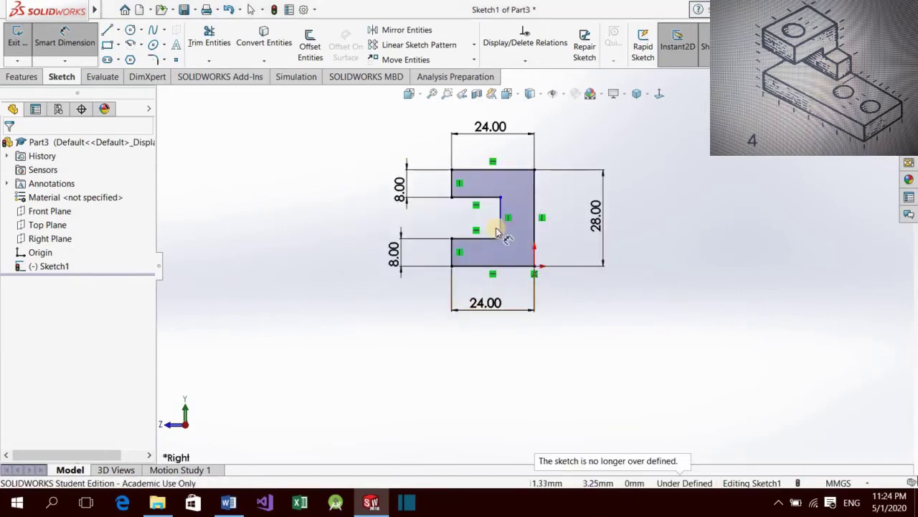
Dimension the back wall thickness to 8 mm, fully defining the sketch
{"action": "left_click", "coordinate": [501, 227]}
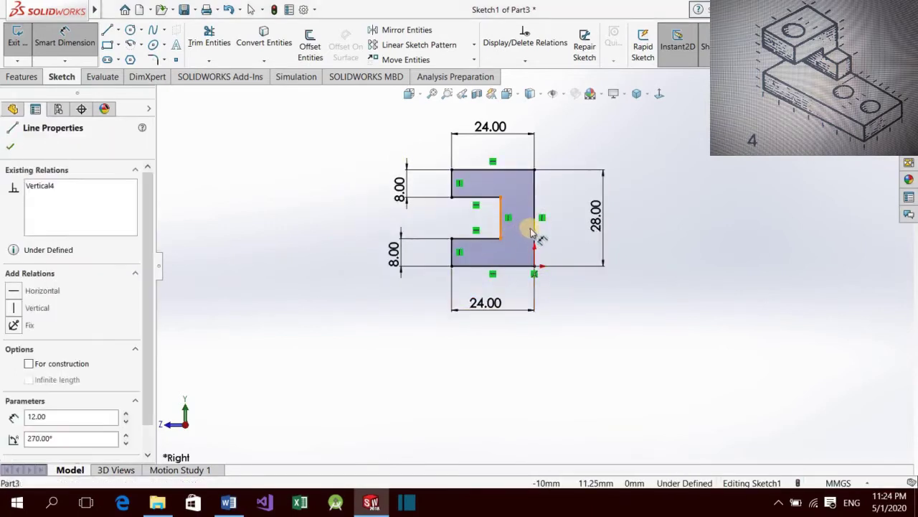
{"action": "left_click", "coordinate": [534, 230]}
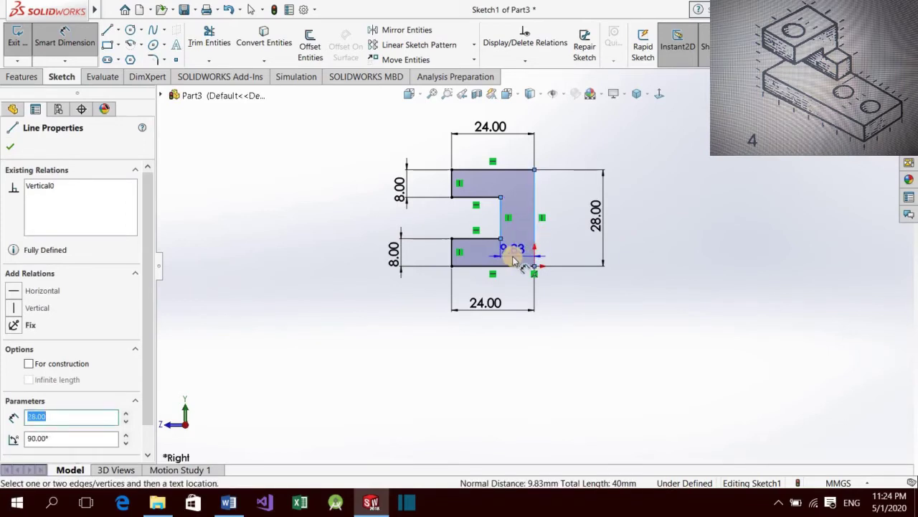
{"action": "left_click", "coordinate": [514, 257]}
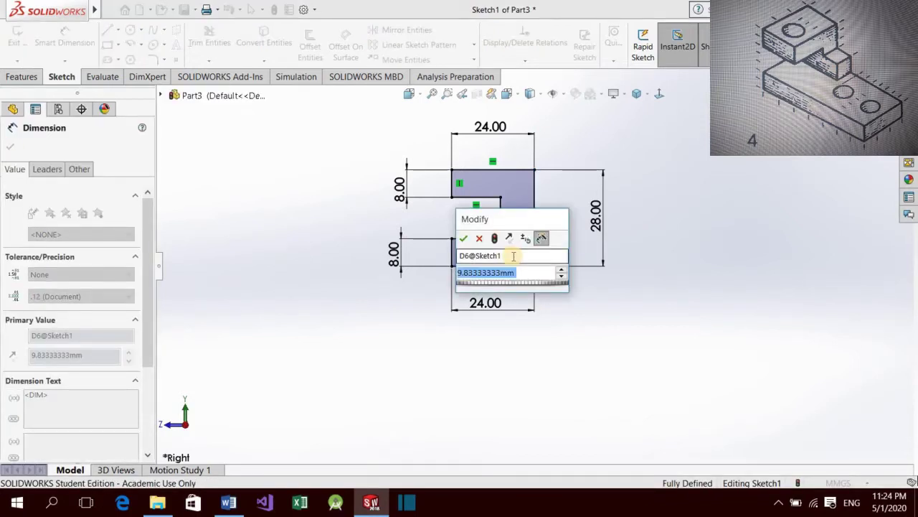
{"action": "type", "text": "8"}
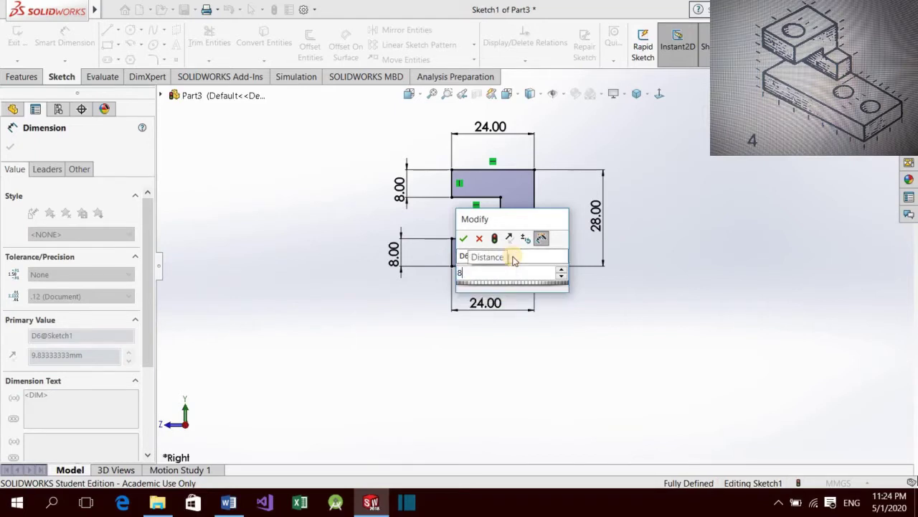
{"action": "key", "text": "Return"}
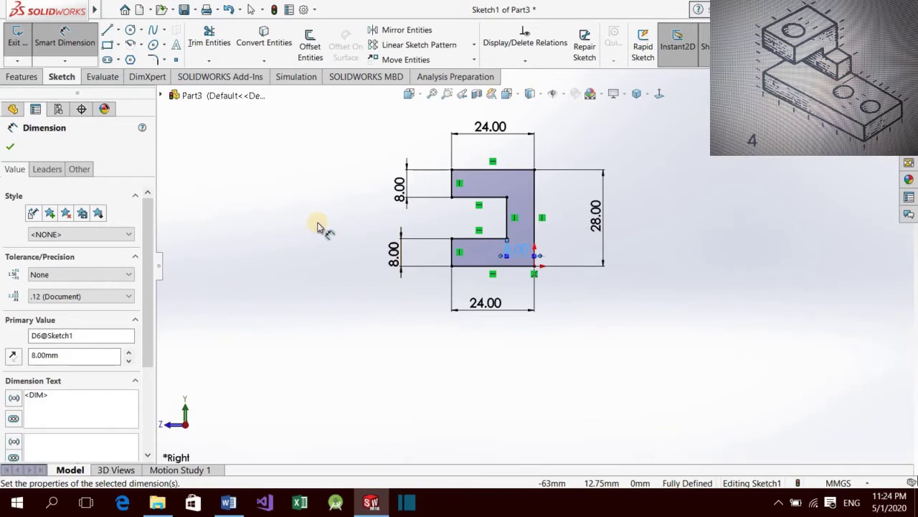
{"action": "left_click", "coordinate": [10, 146]}
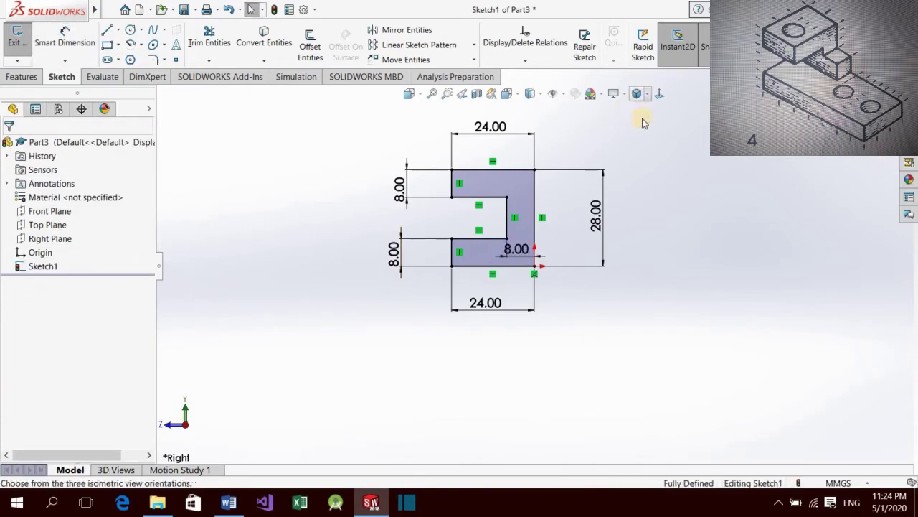
{"action": "left_click", "coordinate": [636, 94]}
In Isometric view, extrude the C-shaped sketch 56 mm Blind as Boss-Extrude1
{"action": "left_click", "coordinate": [664, 110]}
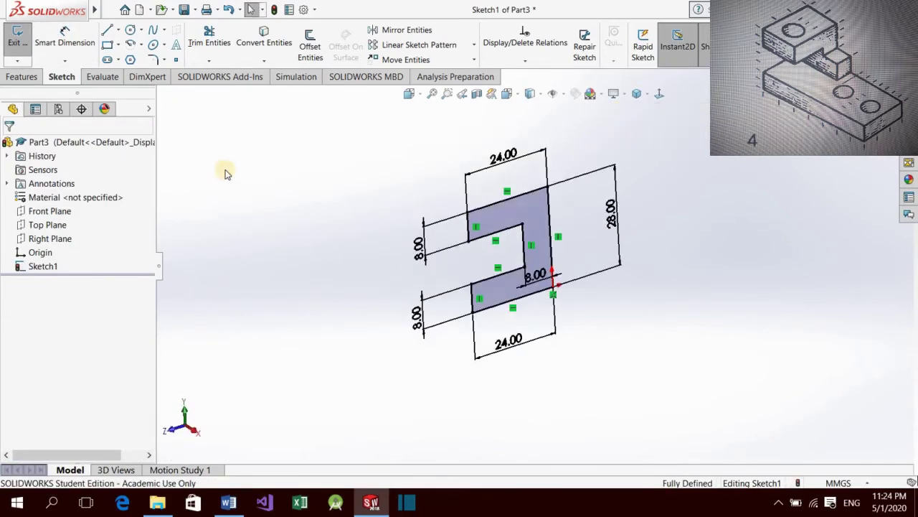
{"action": "left_click", "coordinate": [23, 76]}
{"action": "left_click", "coordinate": [18, 43]}
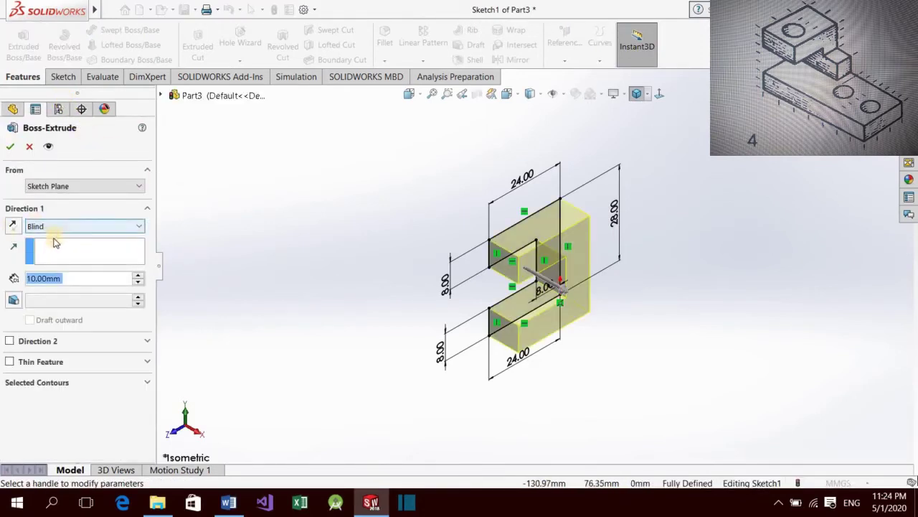
{"action": "type", "text": "56"}
{"action": "key", "text": "Return"}
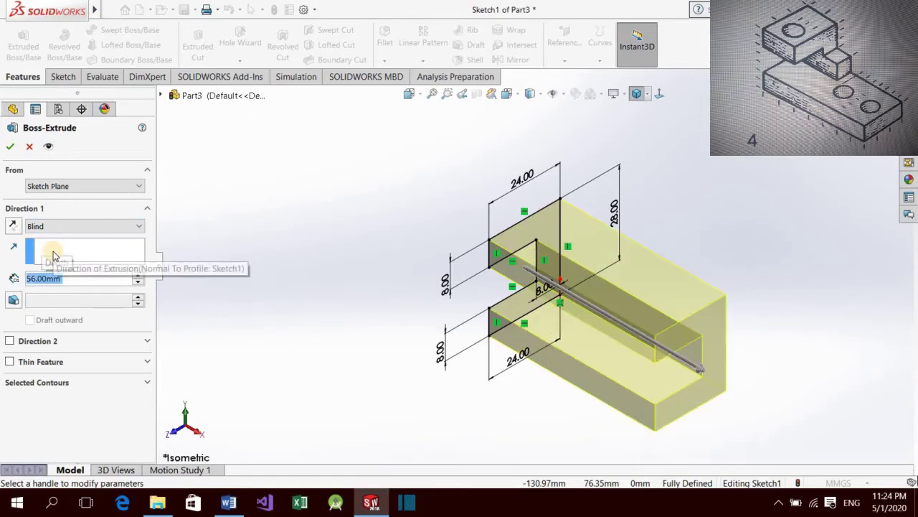
{"action": "left_click", "coordinate": [10, 148]}
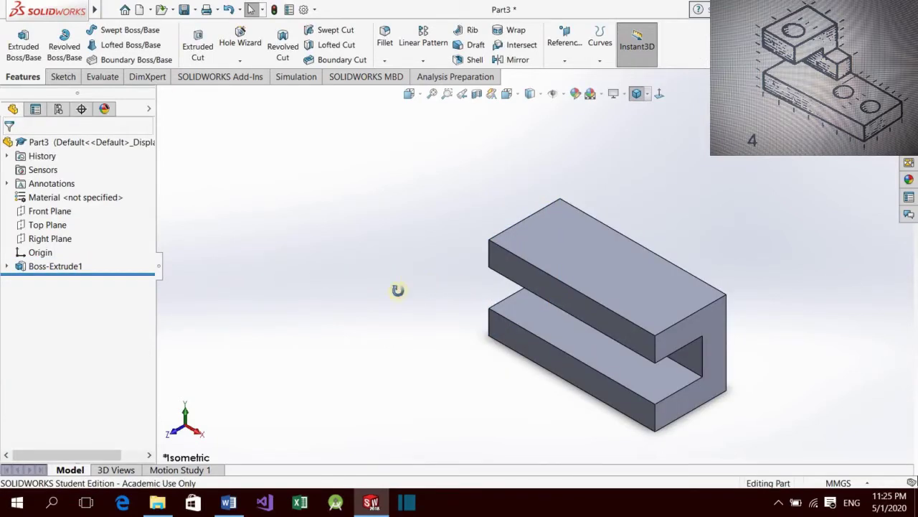
Start a new sketch on the block's large top face, viewed Normal To it
{"action": "mouse_move", "coordinate": [397, 289]}
{"action": "middle_mouse_down"}
{"action": "mouse_move", "coordinate": [568, 237]}
{"action": "mouse_move", "coordinate": [500, 270]}
{"action": "mouse_move", "coordinate": [646, 185]}
{"action": "middle_mouse_up"}
{"action": "middle_click_drag", "start_coordinate": [500, 233], "coordinate": [557, 287]}
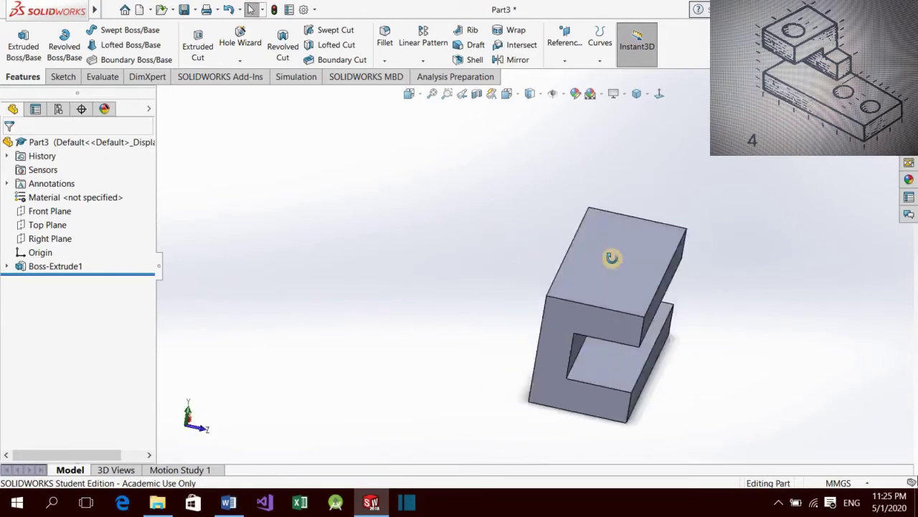
{"action": "left_click", "coordinate": [648, 269]}
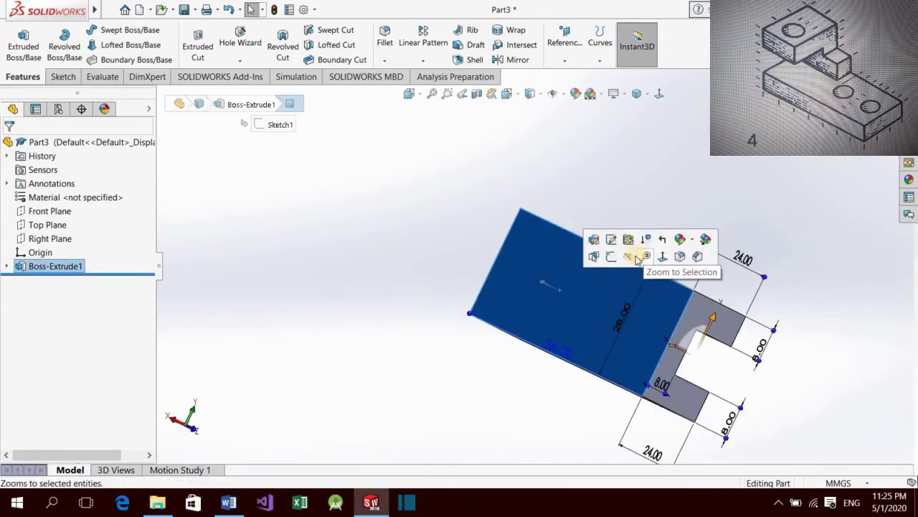
{"action": "left_click", "coordinate": [662, 256]}
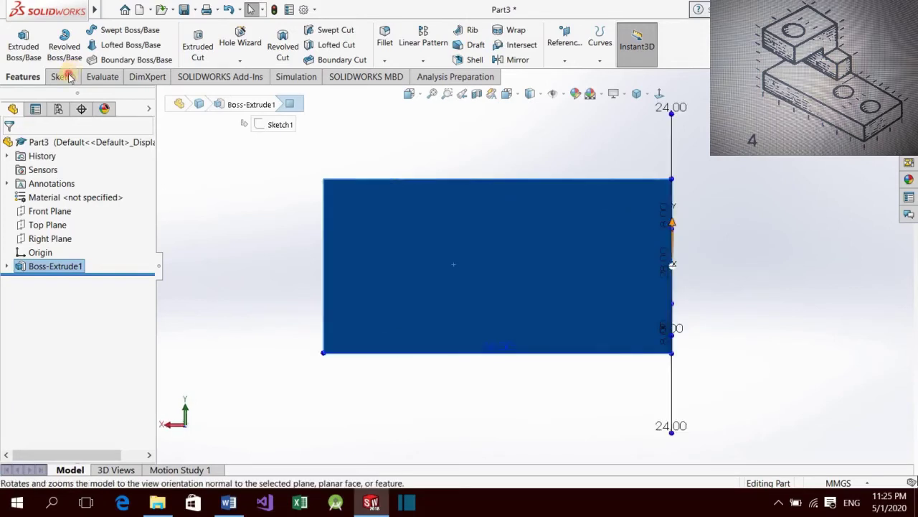
{"action": "left_click", "coordinate": [63, 76]}
{"action": "left_click", "coordinate": [16, 34]}
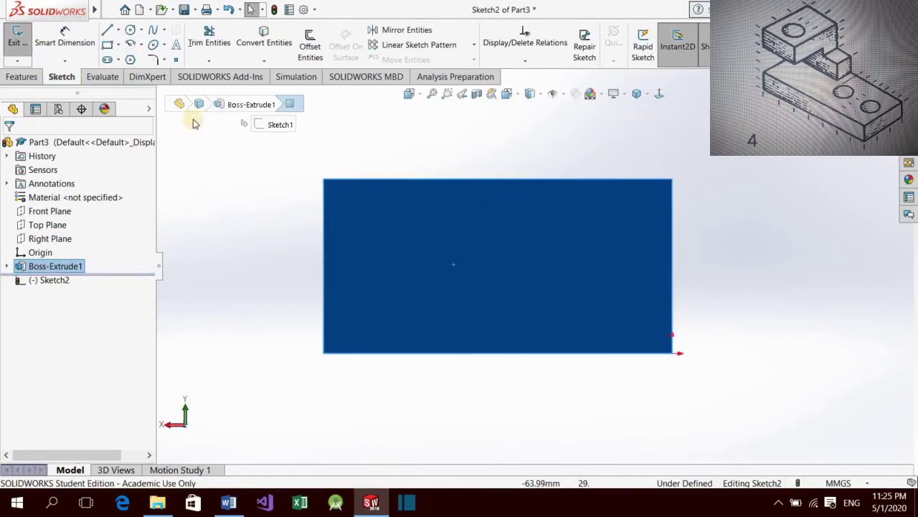
Draw a closed stepped outline: down from the top edge, a short step, then around the left corners
{"action": "key", "text": "l"}
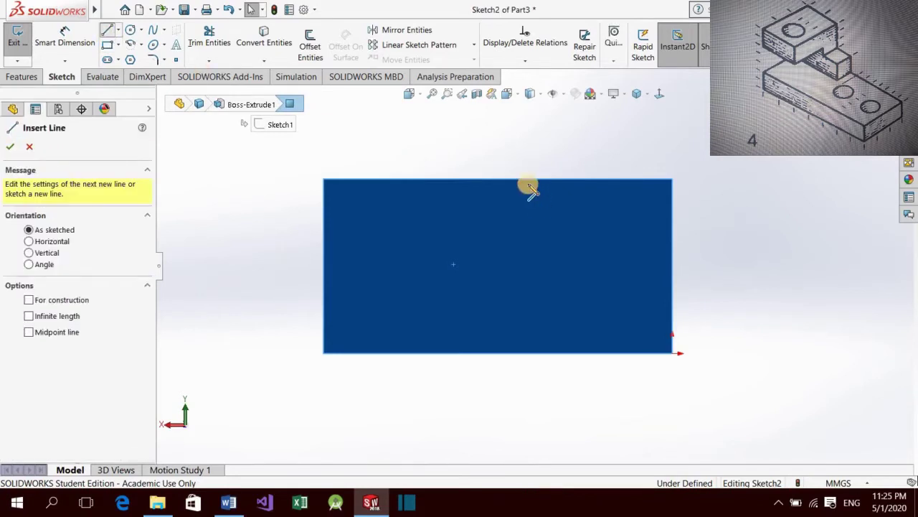
{"action": "left_click_drag", "start_coordinate": [535, 201], "coordinate": [535, 263]}
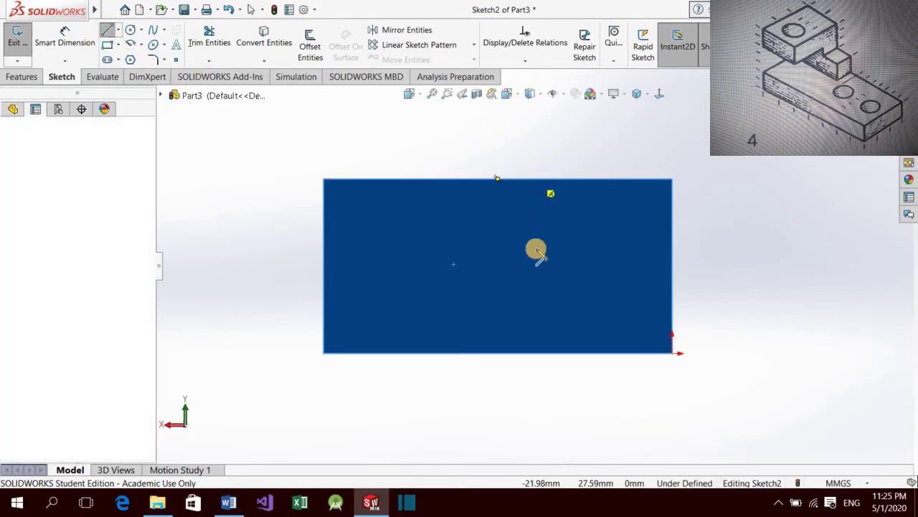
{"action": "left_click", "coordinate": [534, 262]}
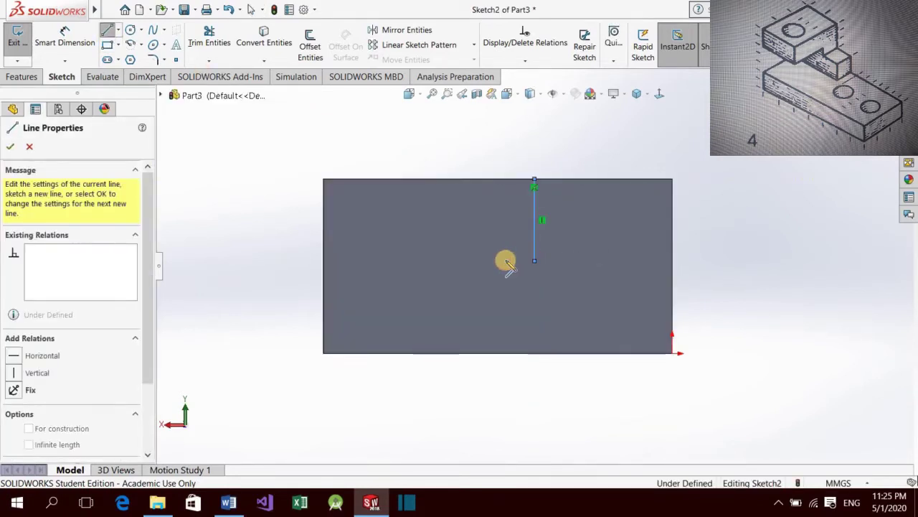
{"action": "left_click", "coordinate": [497, 260]}
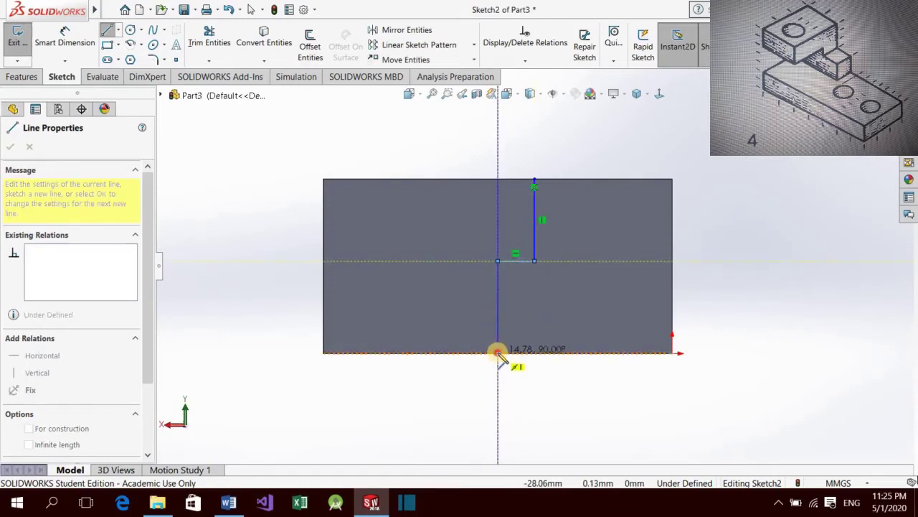
{"action": "left_click", "coordinate": [497, 352]}
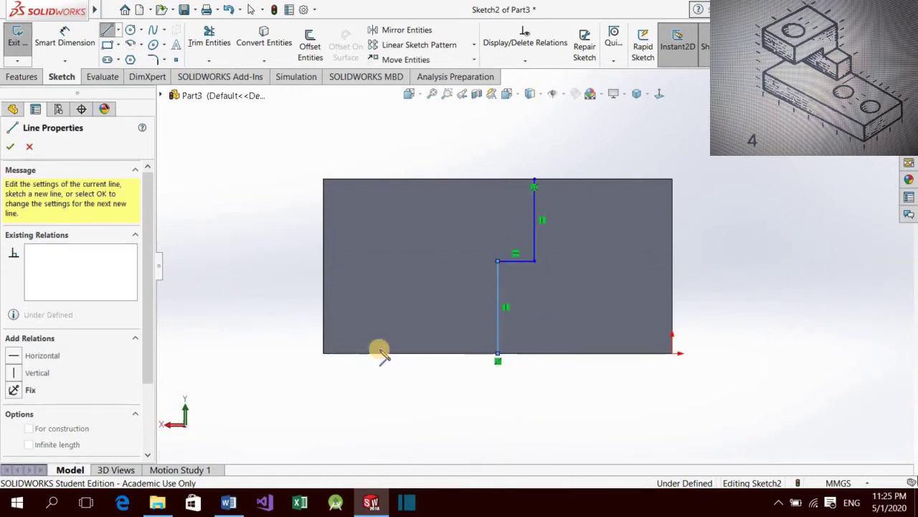
{"action": "left_click", "coordinate": [323, 352]}
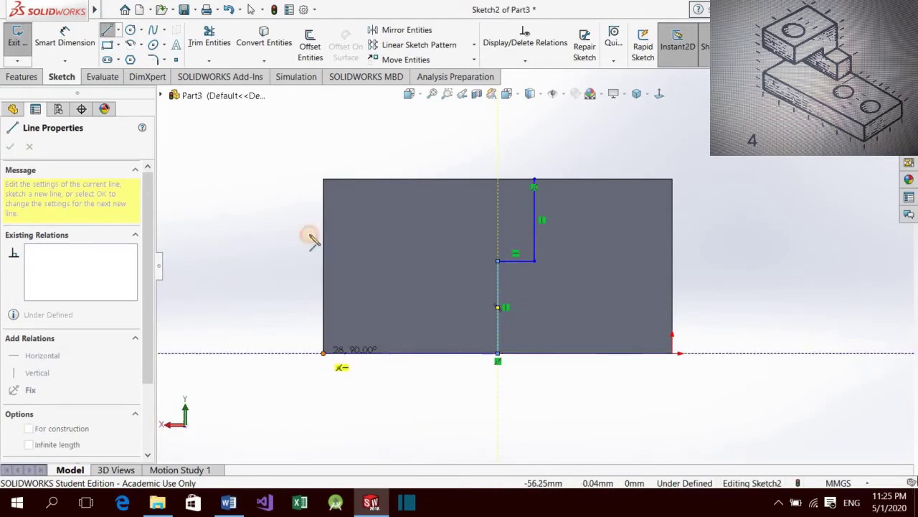
{"action": "left_click", "coordinate": [324, 180]}
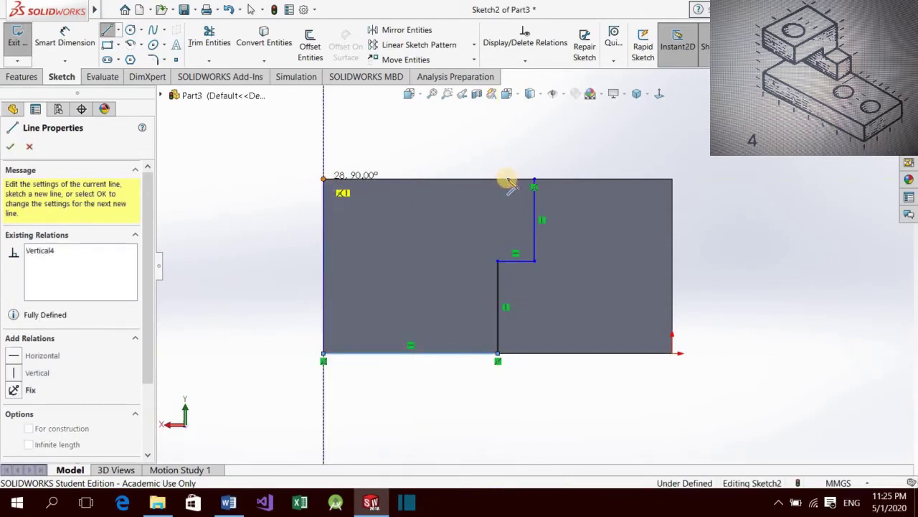
{"action": "left_click", "coordinate": [535, 180]}
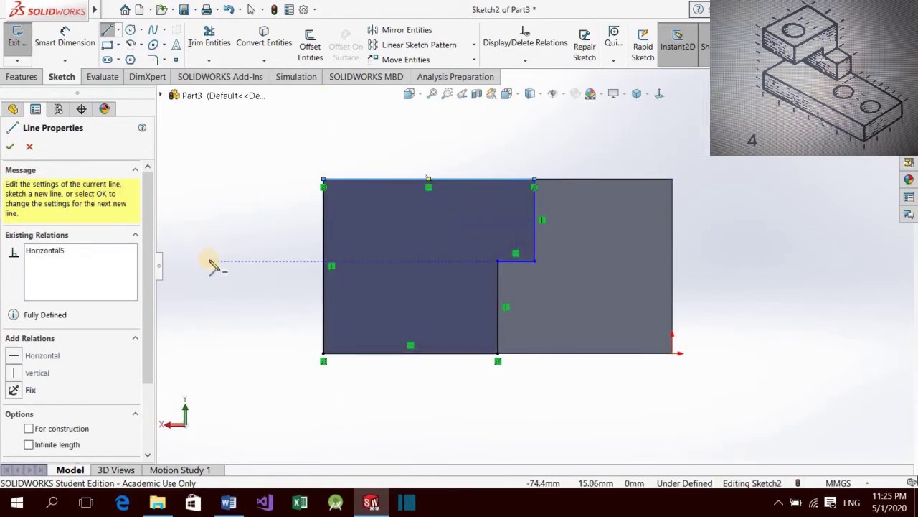
{"action": "key", "text": "Escape"}
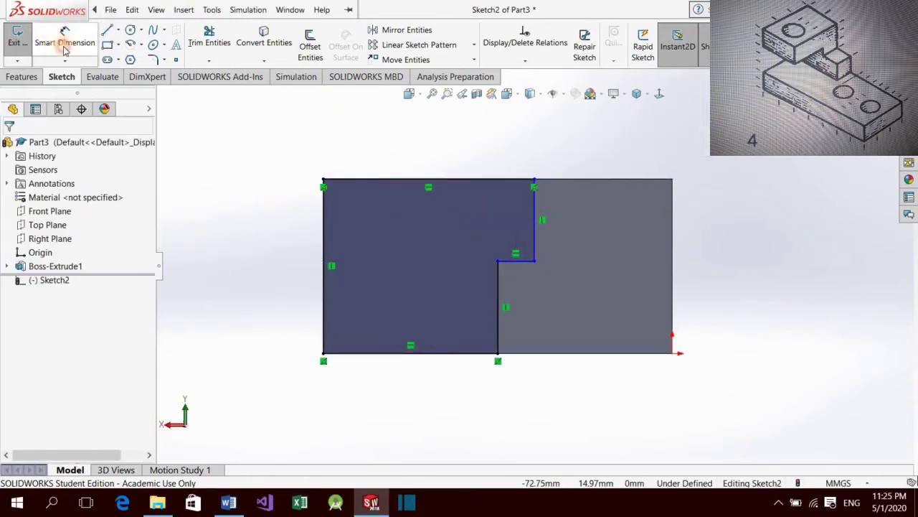
Dimension the step's vertical edge to 12 mm and its horizontal step edge to 8 mm
{"action": "left_click", "coordinate": [537, 232]}
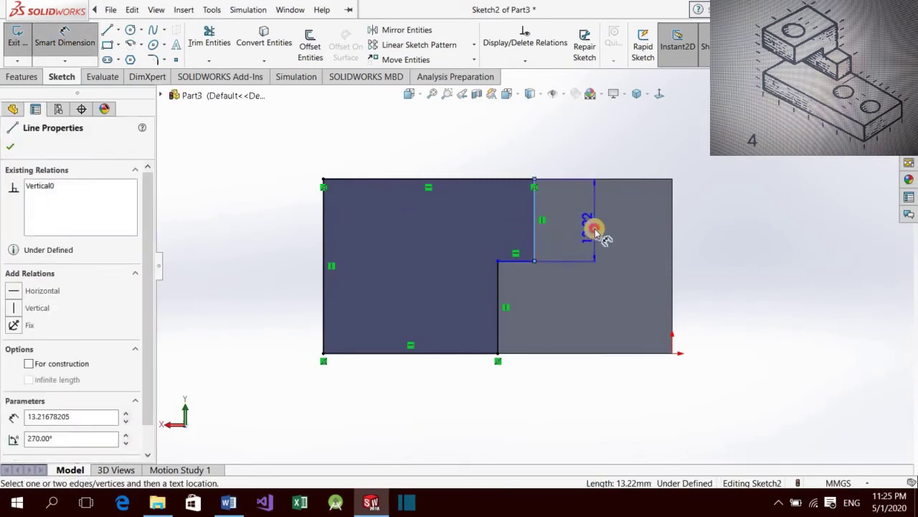
{"action": "left_click", "coordinate": [595, 231]}
{"action": "type", "text": "12"}
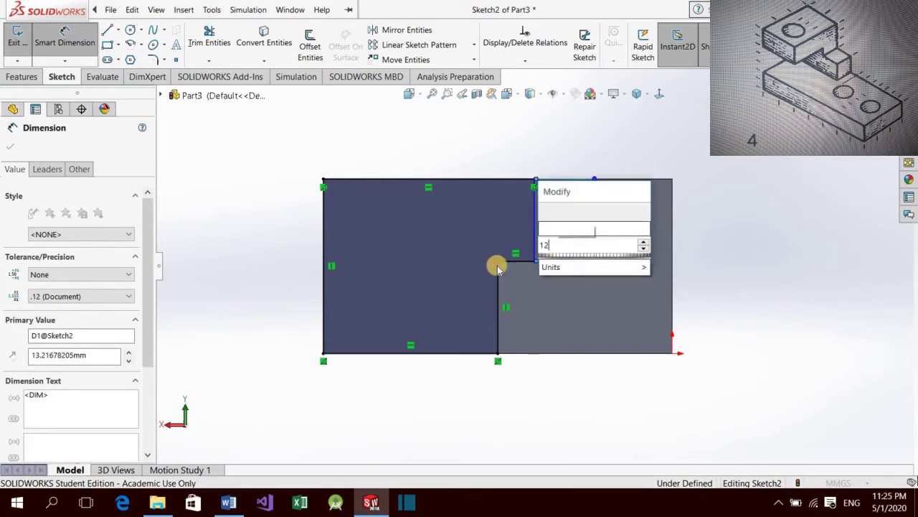
{"action": "key", "text": "Return"}
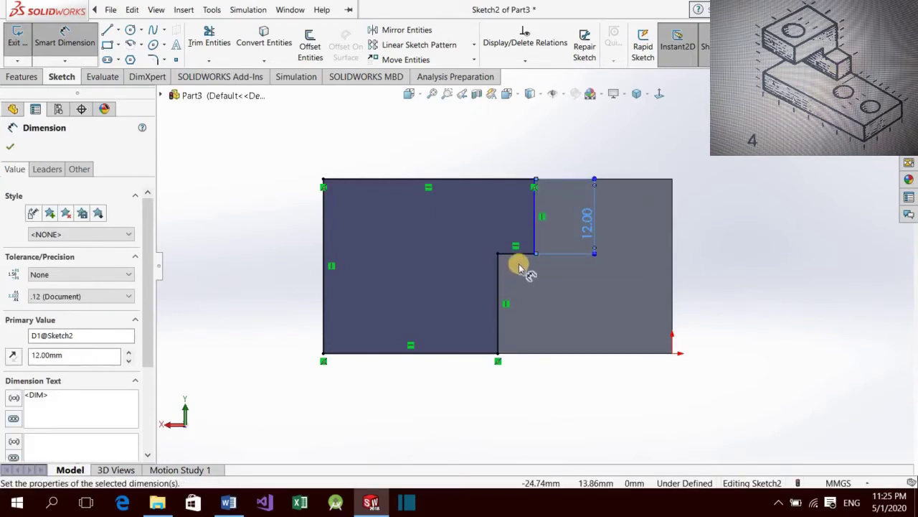
{"action": "left_click", "coordinate": [517, 257]}
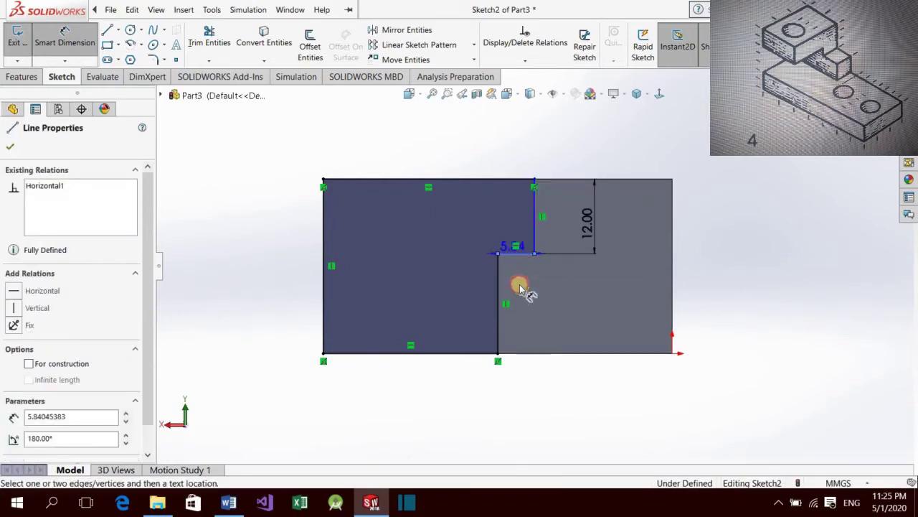
{"action": "left_click", "coordinate": [520, 286]}
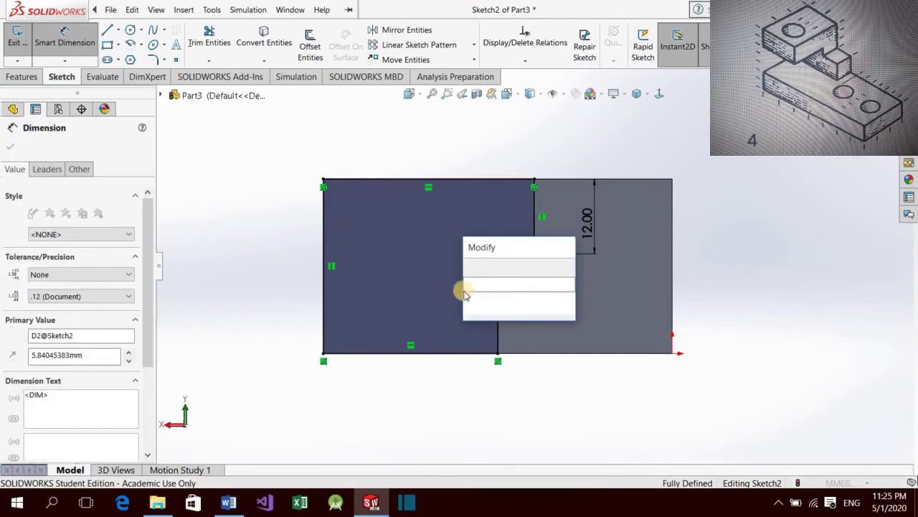
{"action": "key", "text": "Return"}
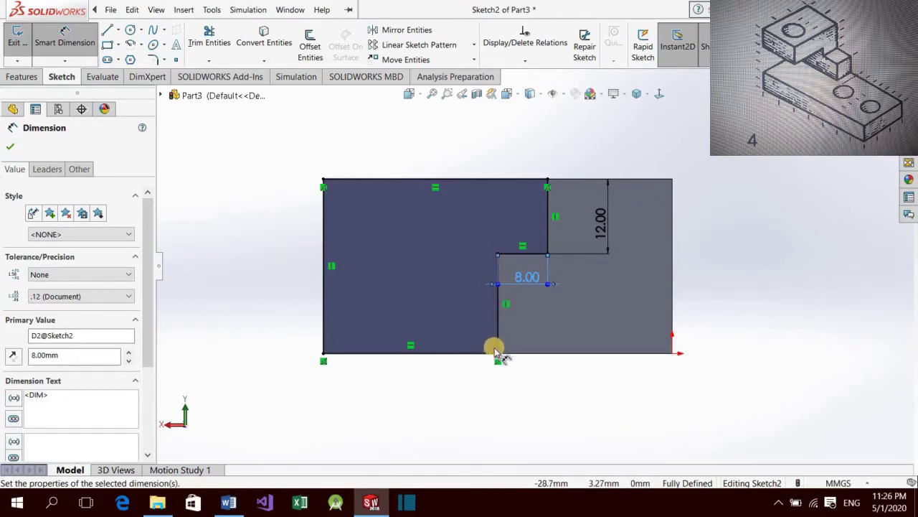
{"action": "left_click", "coordinate": [385, 329]}
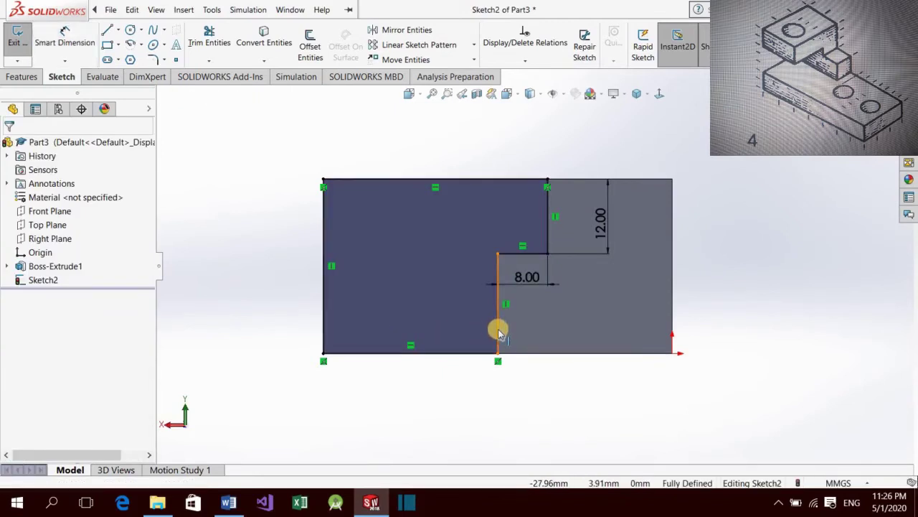
Draw a horizontal line from the step's vertical edge across to the left edge
{"action": "left_click", "coordinate": [107, 30]}
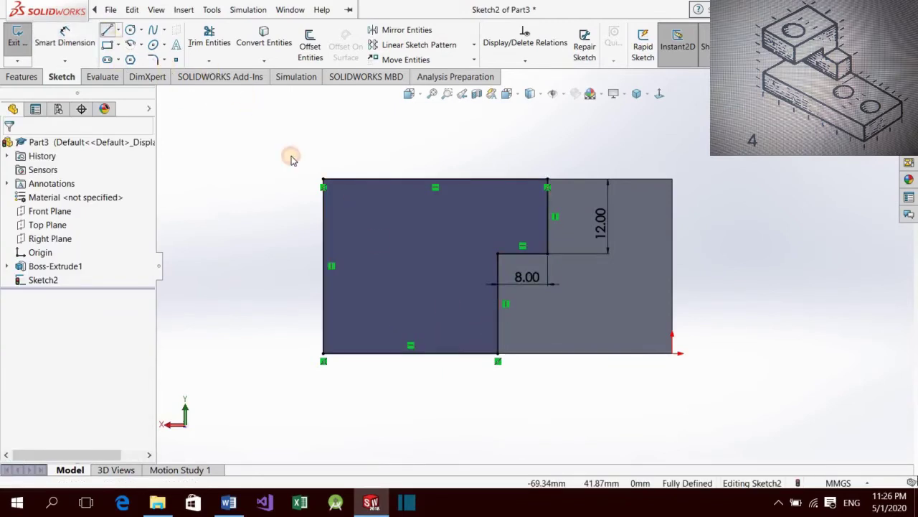
{"action": "left_click", "coordinate": [498, 313]}
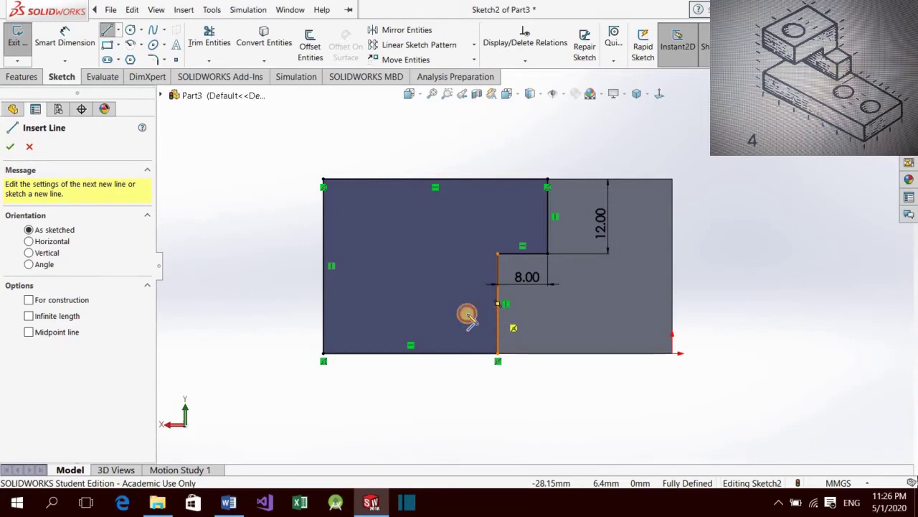
{"action": "left_click", "coordinate": [324, 313]}
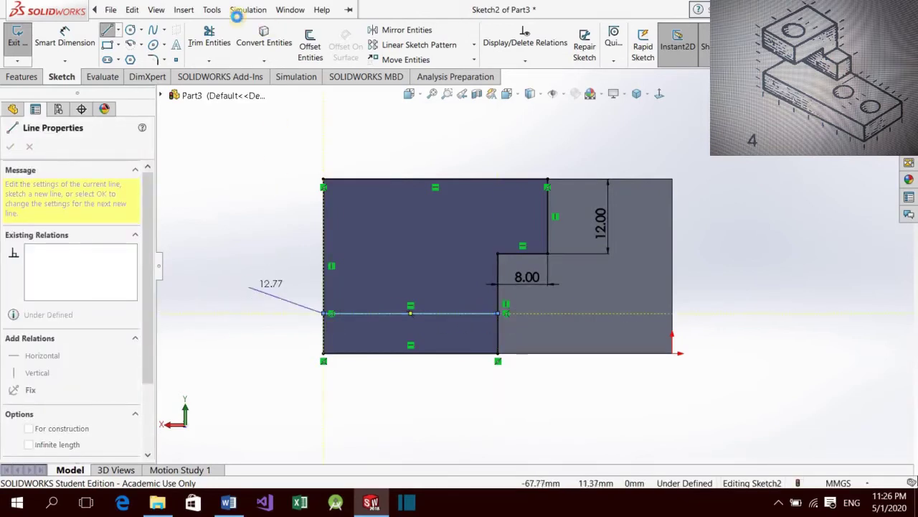
{"action": "key", "text": "Escape"}
Trim away the vertical segment below the new horizontal line
{"action": "left_click", "coordinate": [208, 36]}
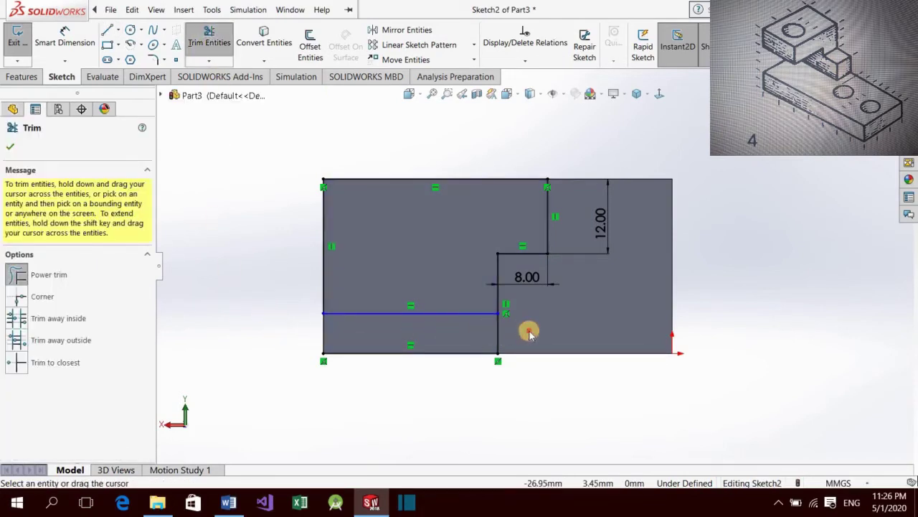
{"action": "left_click", "coordinate": [479, 327]}
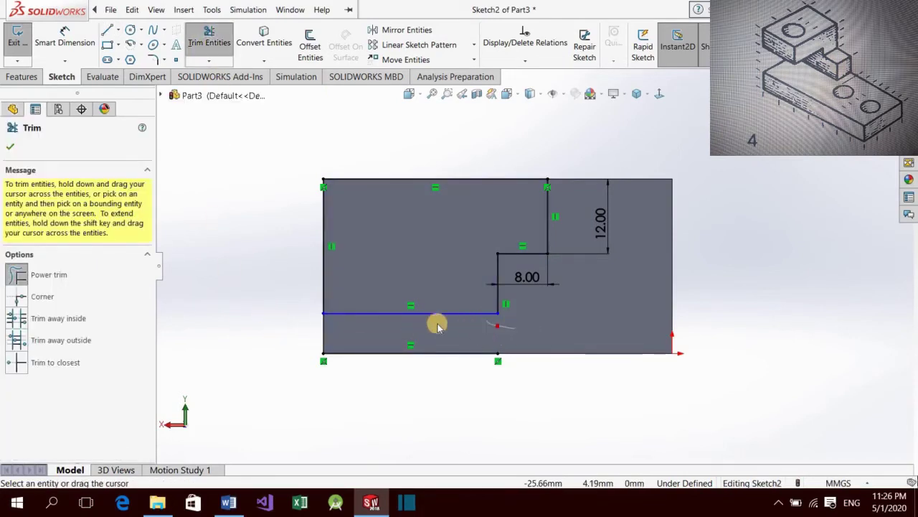
{"action": "left_click_drag", "start_coordinate": [480, 330], "coordinate": [435, 324]}
{"action": "key", "text": "Escape"}
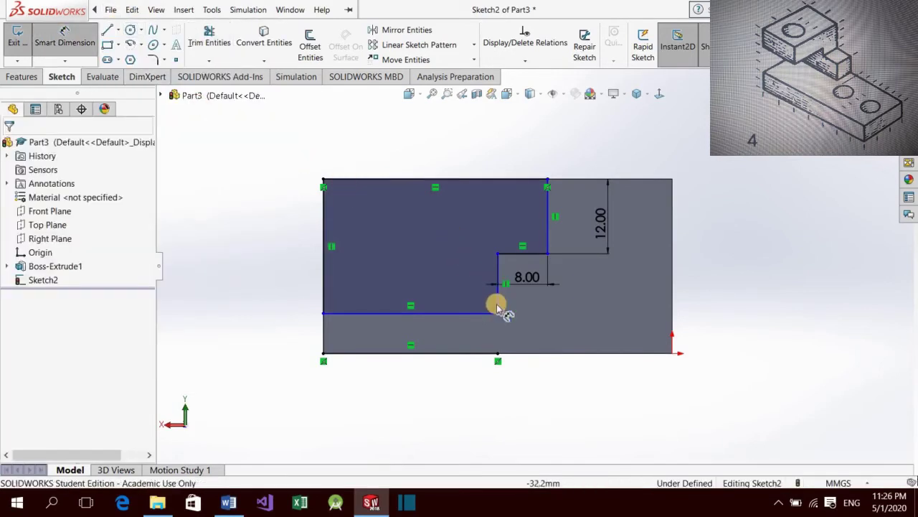
{"action": "left_click", "coordinate": [497, 301]}
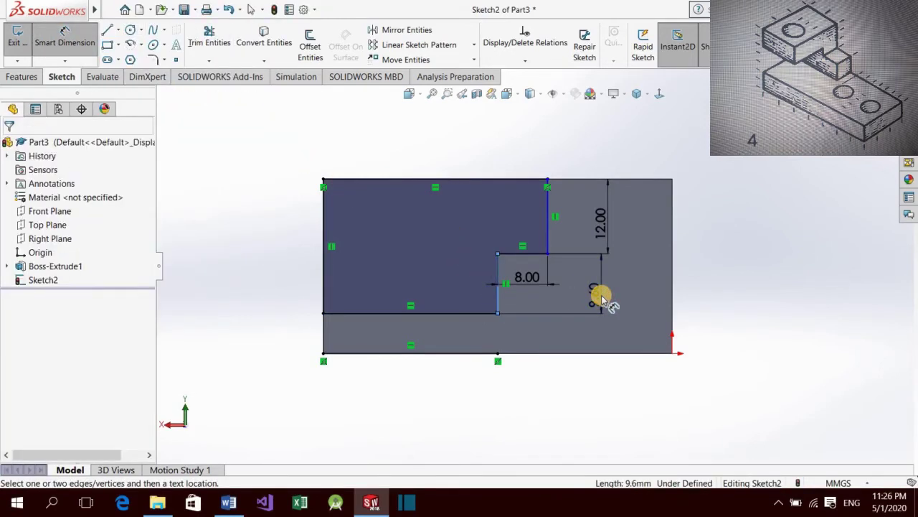
Dimension the short vertical step segment to 8 mm
{"action": "left_click", "coordinate": [602, 295]}
{"action": "key", "text": "Return"}
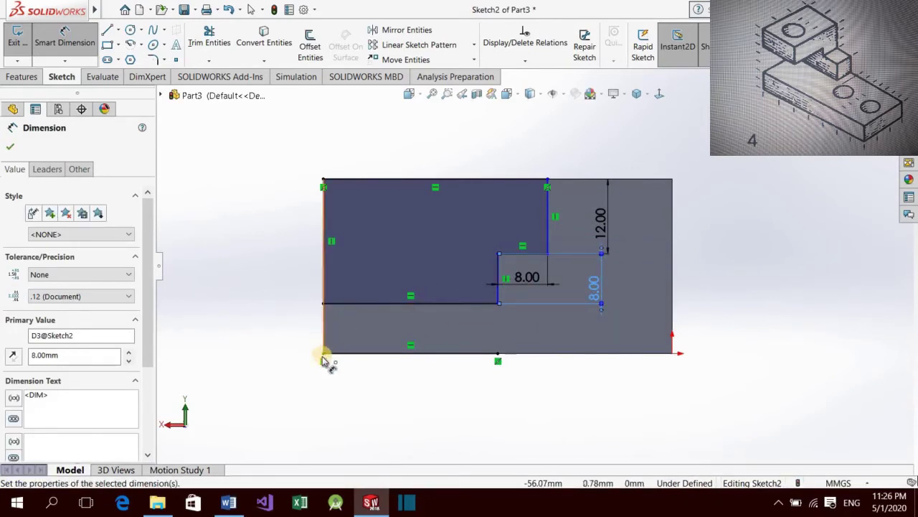
{"action": "left_click", "coordinate": [324, 304]}
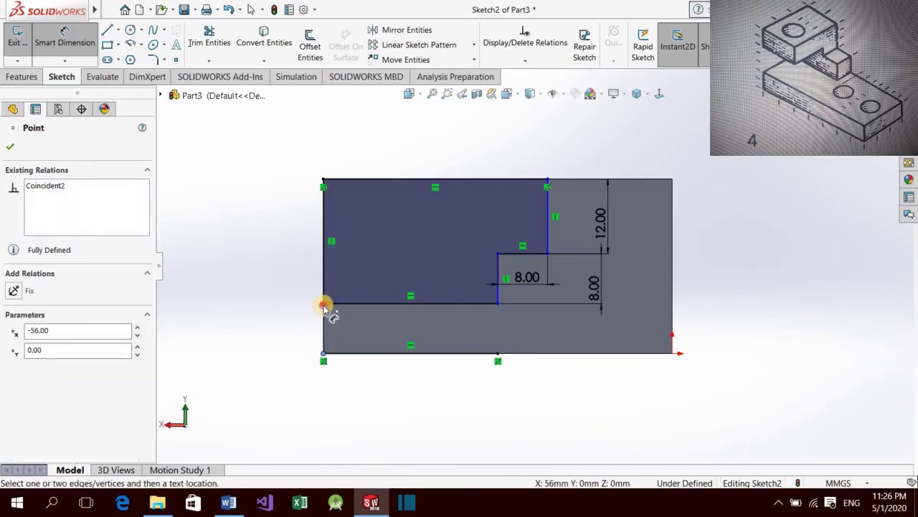
{"action": "key", "text": "Escape"}
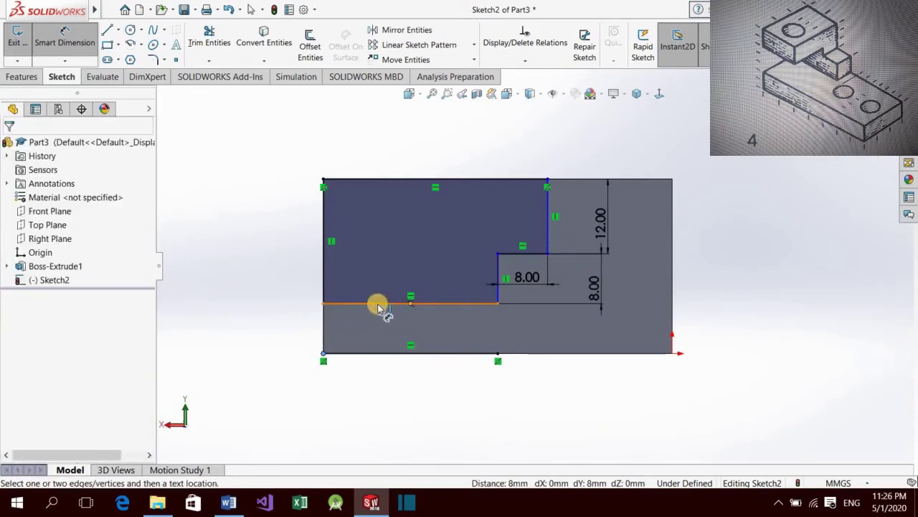
Dimension the lower horizontal line to 32 mm and return to the Isometric view
{"action": "left_click", "coordinate": [378, 305]}
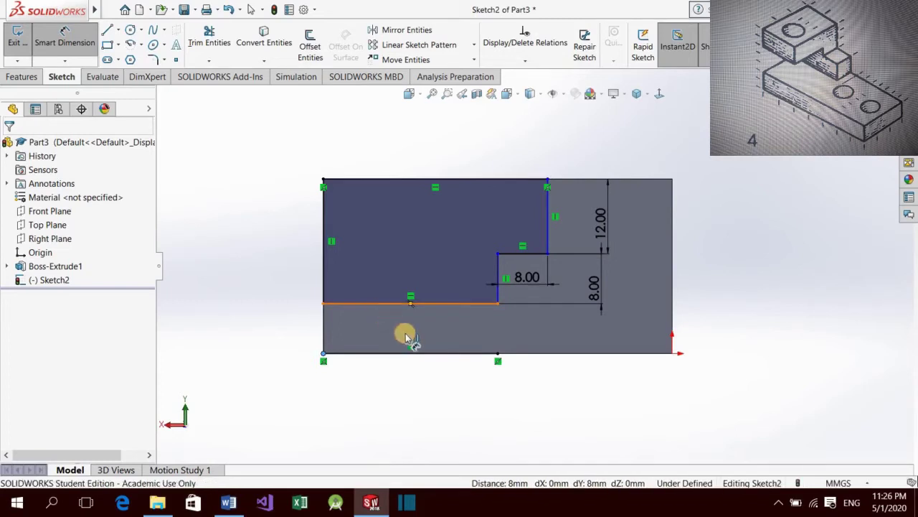
{"action": "key", "text": "Escape"}
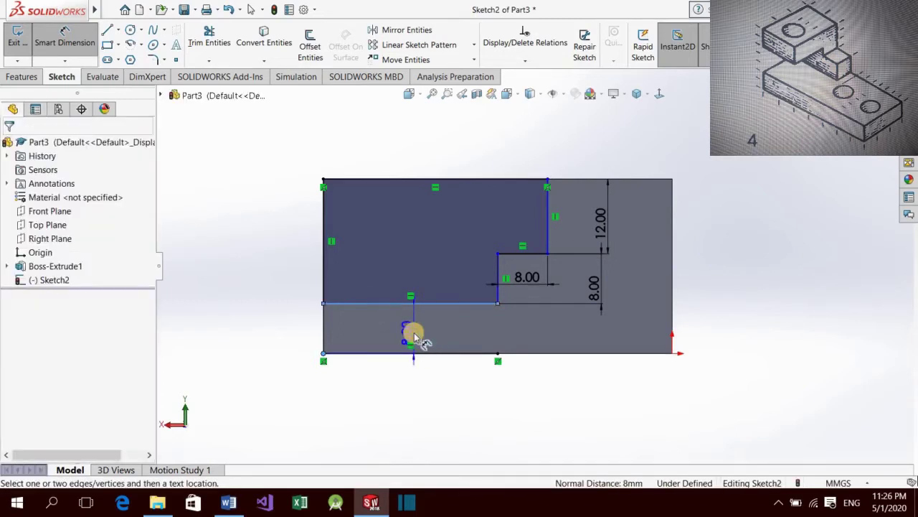
{"action": "left_click", "coordinate": [419, 337]}
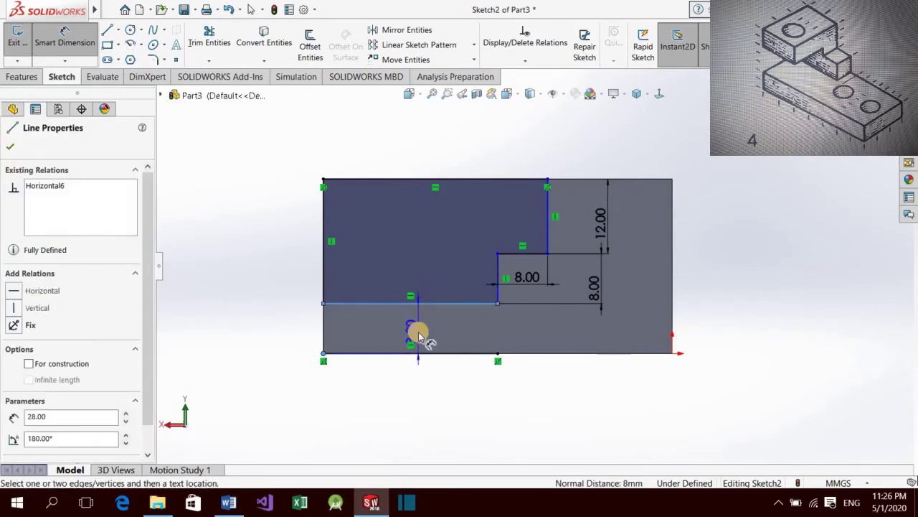
{"action": "key", "text": "Escape"}
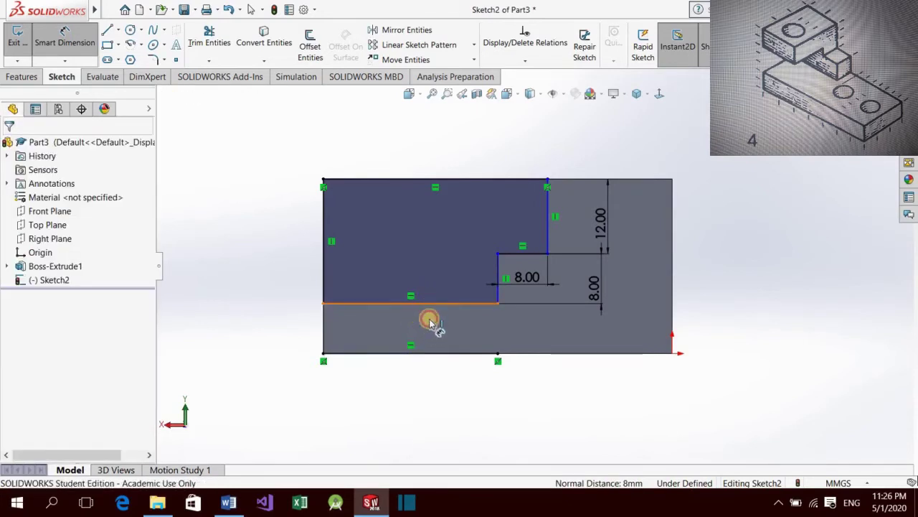
{"action": "left_click", "coordinate": [428, 316]}
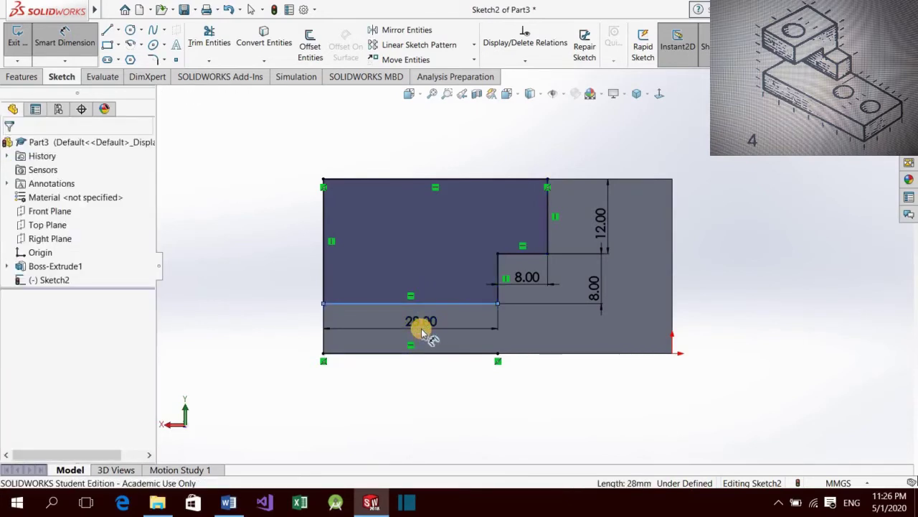
{"action": "left_click", "coordinate": [424, 330]}
{"action": "type", "text": "32"}
{"action": "key", "text": "Return"}
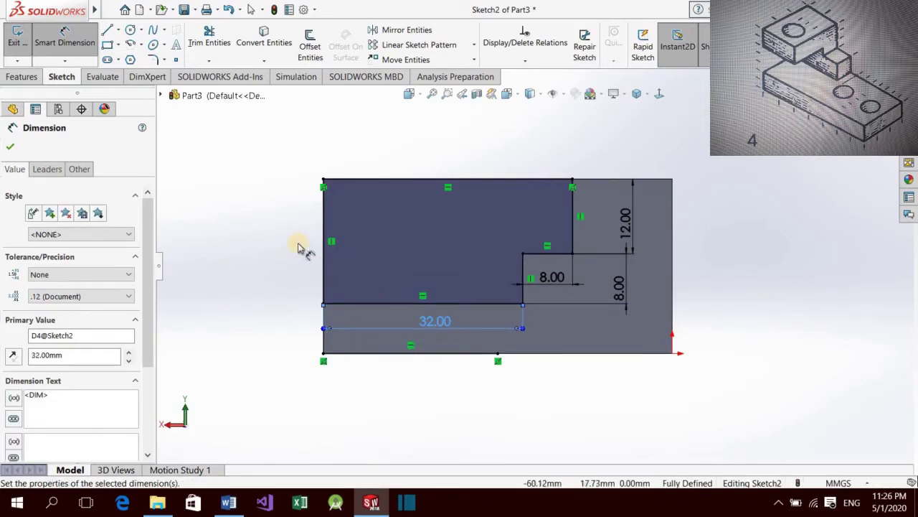
{"action": "left_click", "coordinate": [12, 149]}
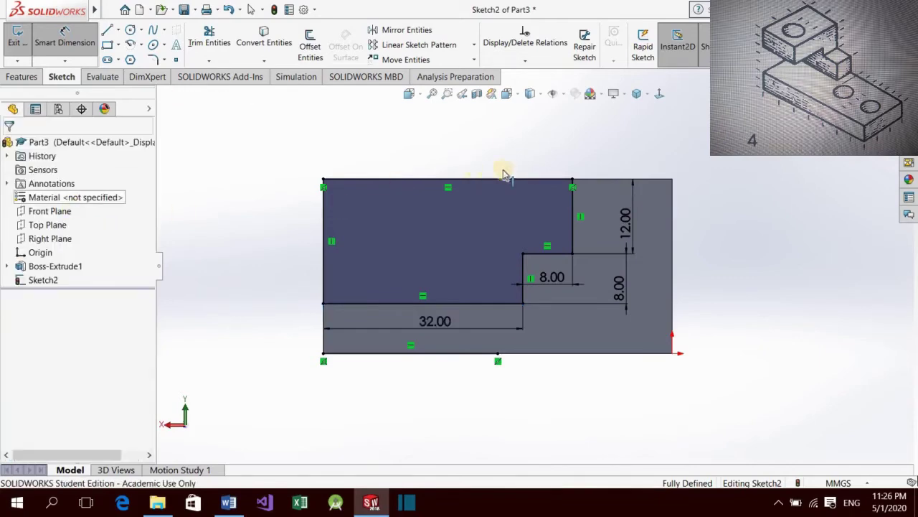
{"action": "left_click", "coordinate": [637, 94]}
{"action": "left_click", "coordinate": [644, 117]}
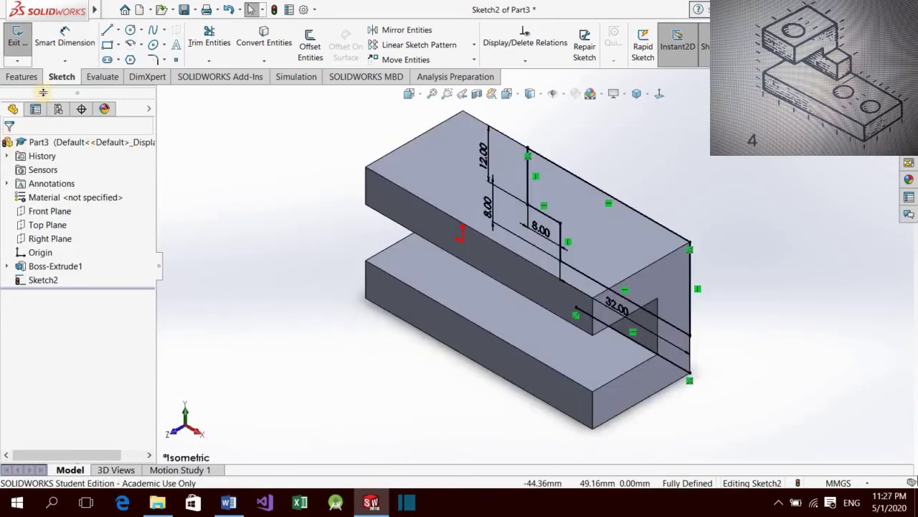
Cut the sketched upper region Through All with an extruded cut, leaving a stepped L-shaped block
{"action": "left_click", "coordinate": [24, 79]}
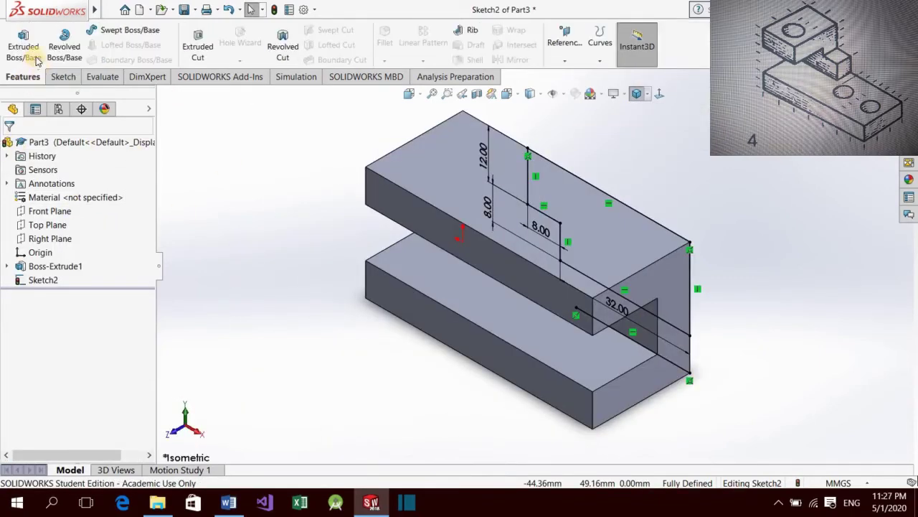
{"action": "left_click", "coordinate": [201, 43]}
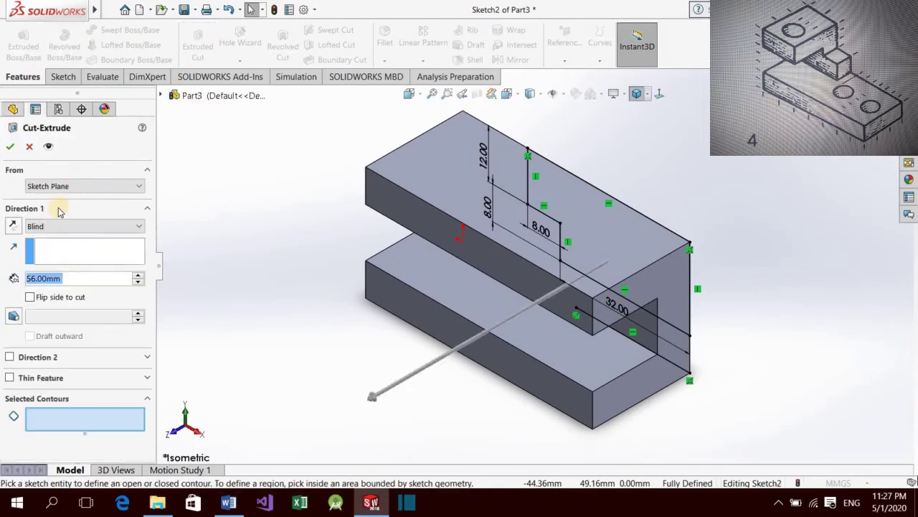
{"action": "left_click", "coordinate": [70, 226]}
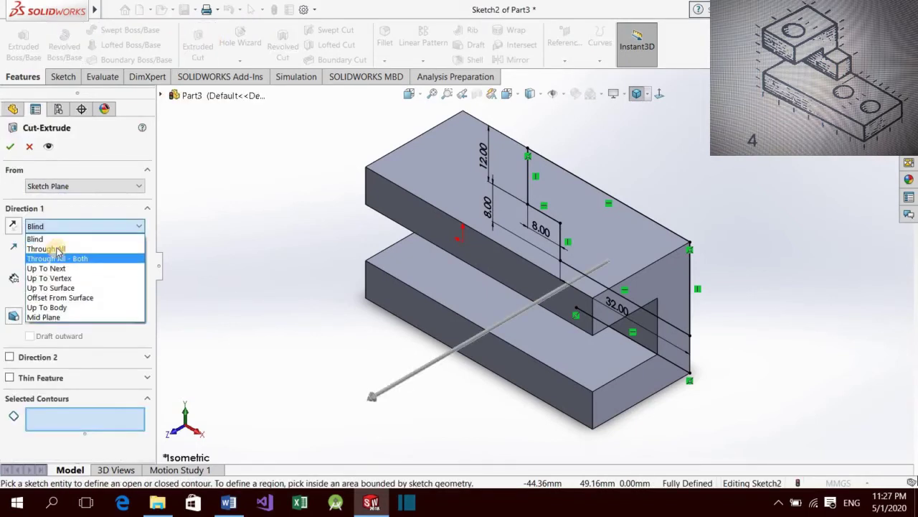
{"action": "left_click", "coordinate": [43, 249]}
{"action": "left_click", "coordinate": [585, 215]}
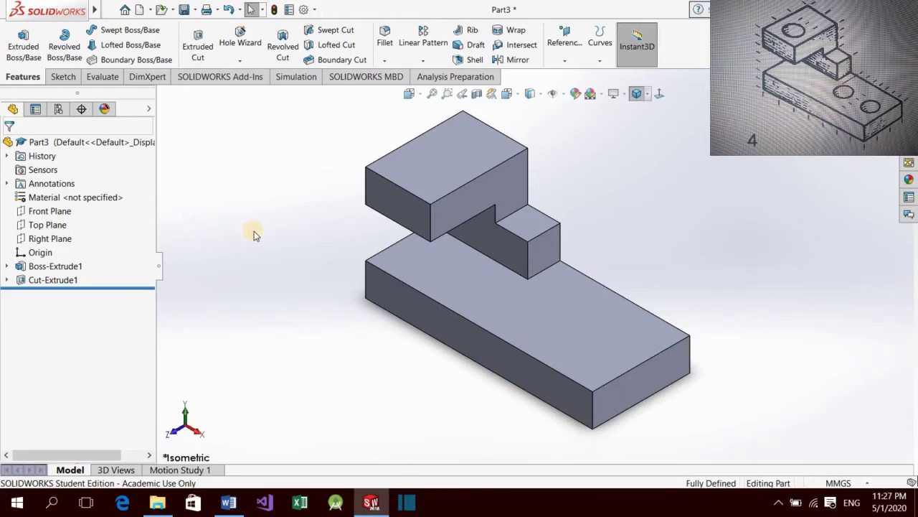
Select the base's top face, view it Normal To, and start a circle sketch on it
{"action": "mouse_move", "coordinate": [254, 231]}
{"action": "middle_mouse_down"}
{"action": "mouse_move", "coordinate": [623, 259]}
{"action": "mouse_move", "coordinate": [703, 254]}
{"action": "mouse_move", "coordinate": [553, 129]}
{"action": "middle_mouse_up"}
{"action": "left_click", "coordinate": [646, 94]}
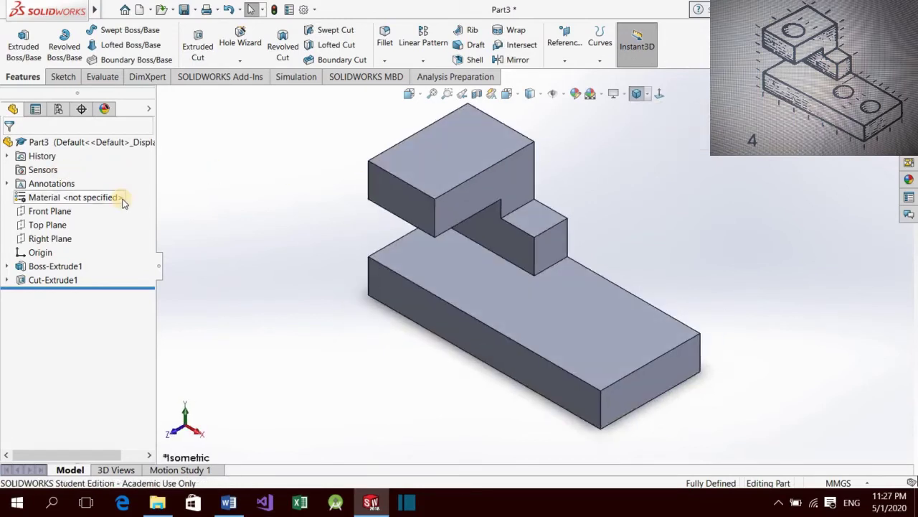
{"action": "left_click", "coordinate": [502, 155]}
{"action": "left_click", "coordinate": [553, 124]}
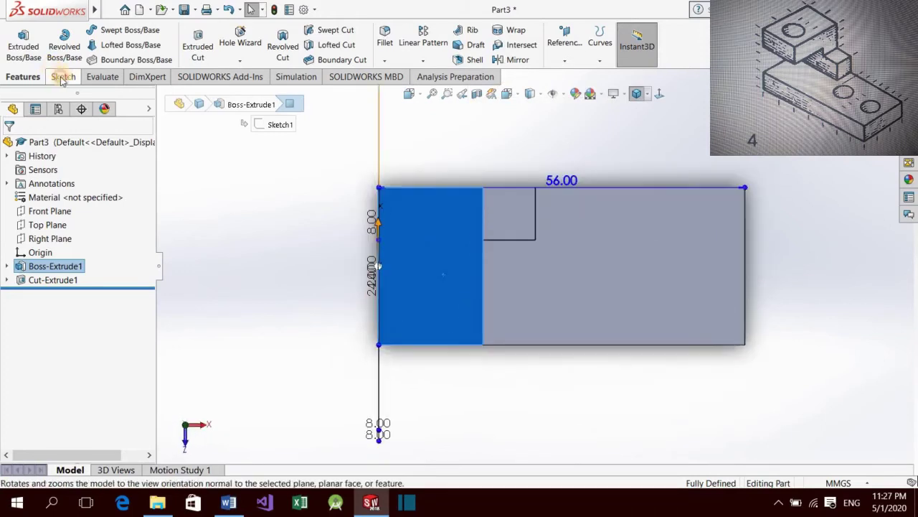
{"action": "left_click", "coordinate": [61, 76]}
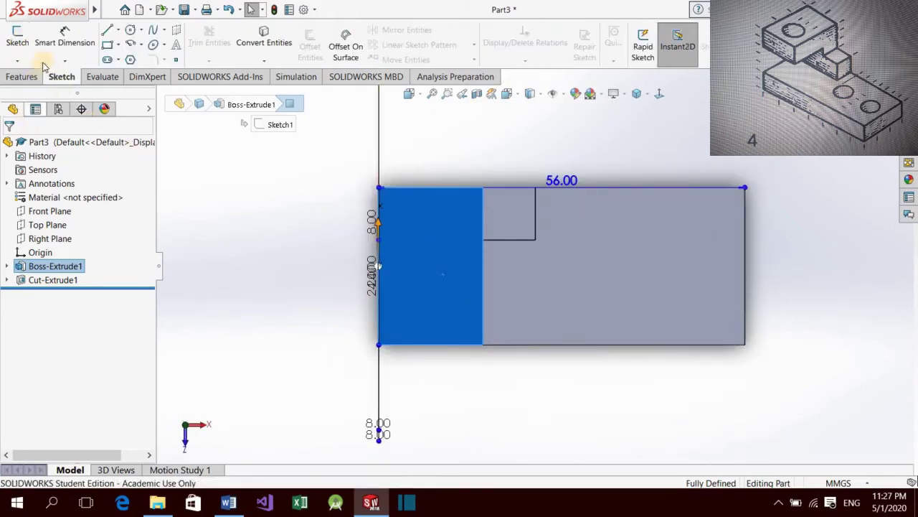
{"action": "left_click", "coordinate": [130, 31]}
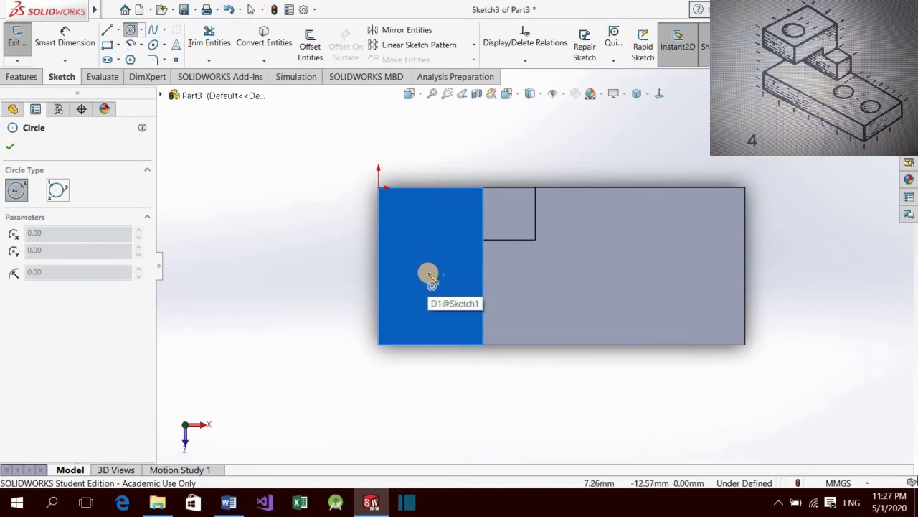
Draw three circles on the base face: one near the left end and two toward the right end
{"action": "left_click", "coordinate": [428, 274]}
{"action": "left_click", "coordinate": [436, 302]}
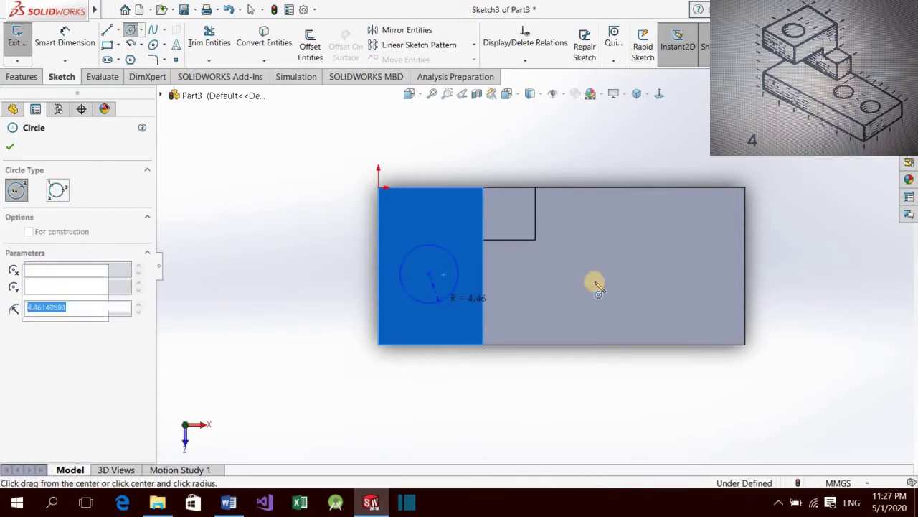
{"action": "left_click", "coordinate": [638, 274]}
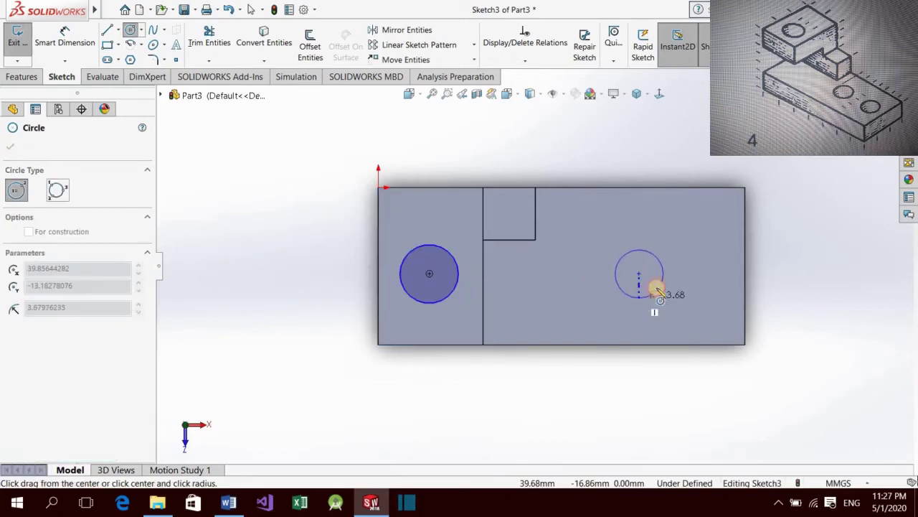
{"action": "left_click", "coordinate": [656, 290]}
{"action": "left_click", "coordinate": [695, 267]}
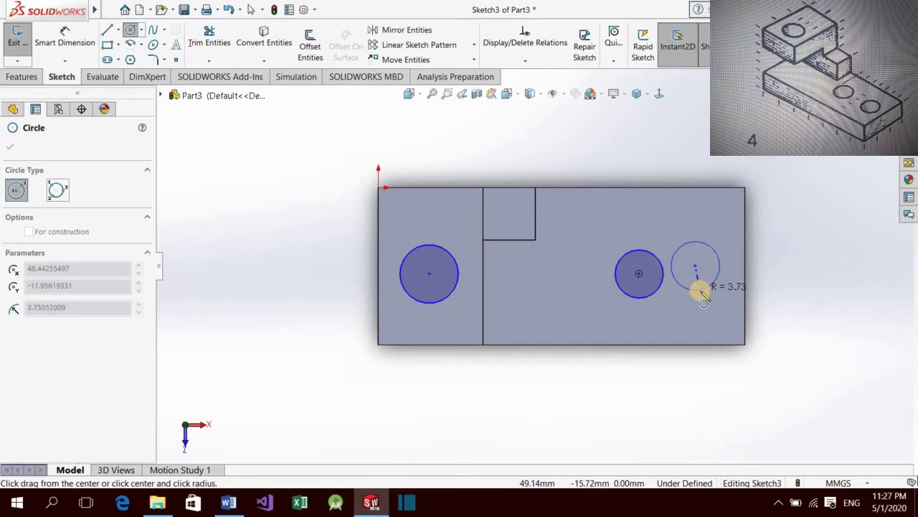
{"action": "left_click", "coordinate": [703, 291]}
{"action": "left_click", "coordinate": [8, 144]}
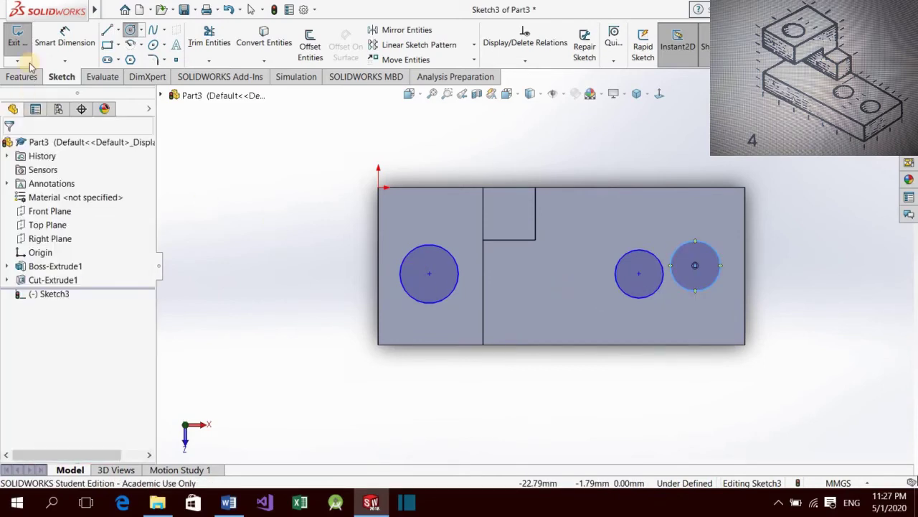
{"action": "left_click", "coordinate": [22, 79]}
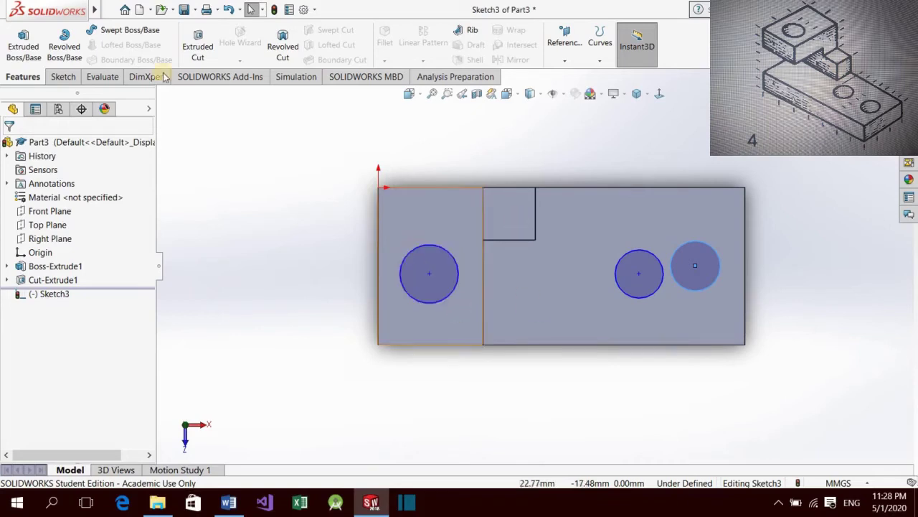
Dimension the right circle's centre 12 mm above the bottom edge
{"action": "left_click", "coordinate": [61, 80]}
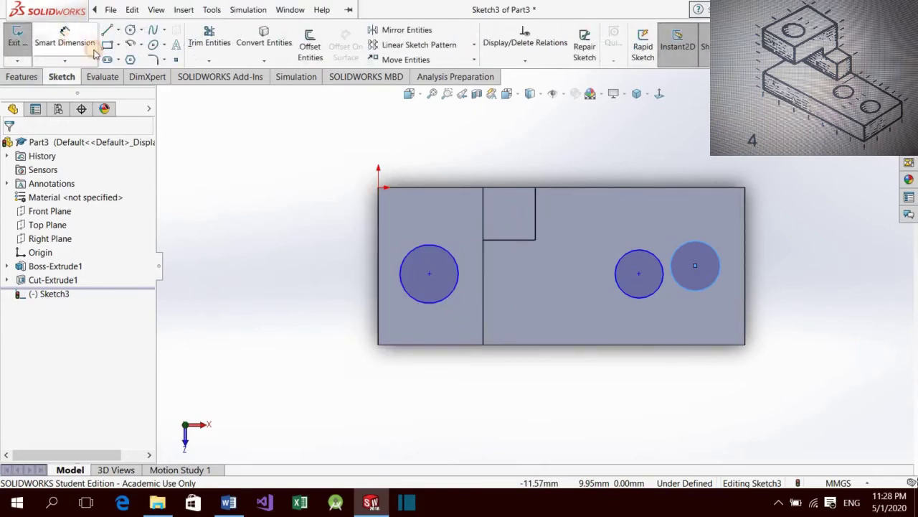
{"action": "left_click", "coordinate": [694, 291]}
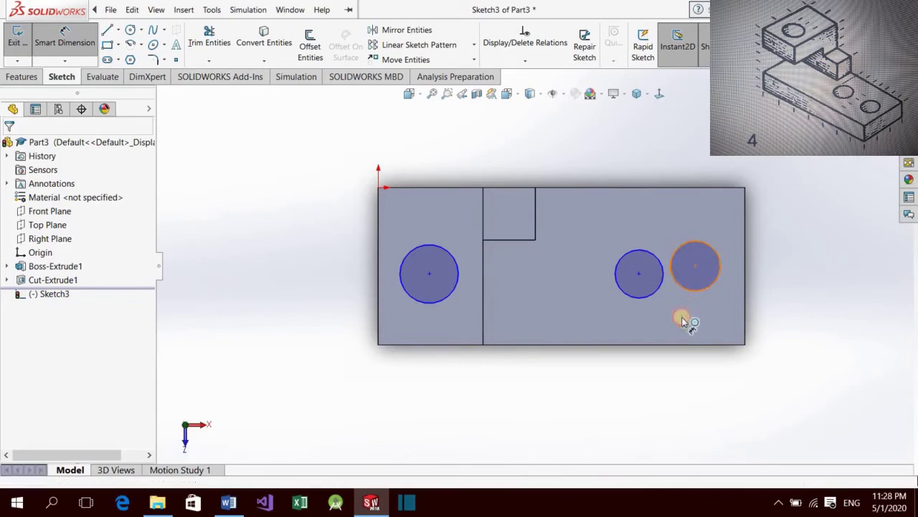
{"action": "left_click", "coordinate": [687, 342]}
{"action": "left_click", "coordinate": [561, 345]}
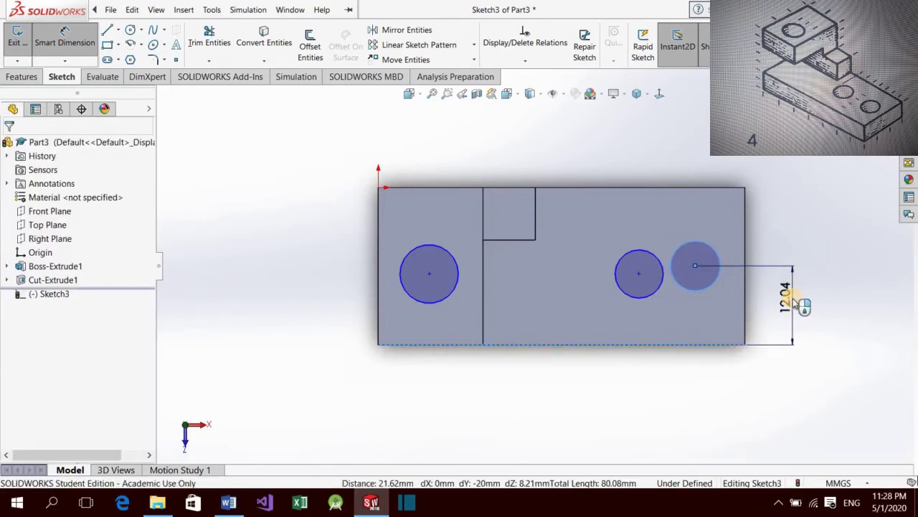
{"action": "left_click", "coordinate": [795, 302]}
{"action": "type", "text": "12"}
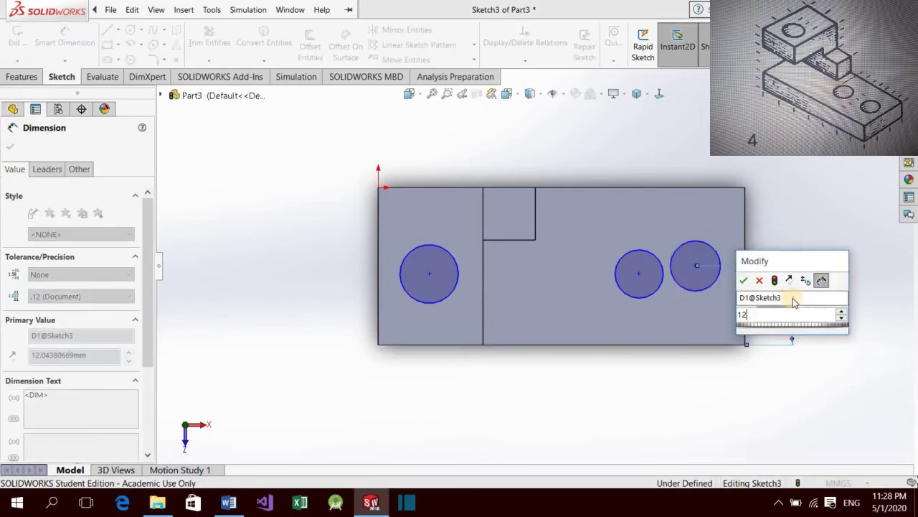
{"action": "key", "text": "Return"}
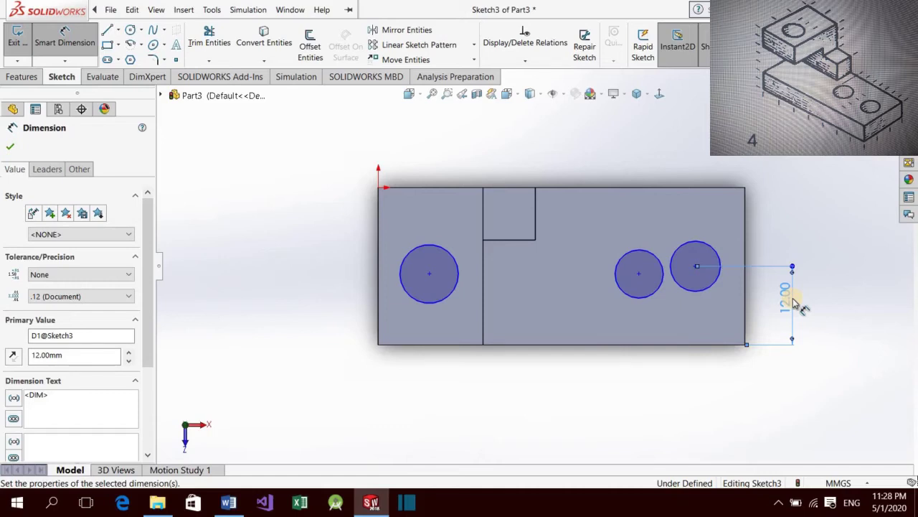
Dimension the right circle's centre 8 mm from the right edge
{"action": "left_click", "coordinate": [707, 244]}
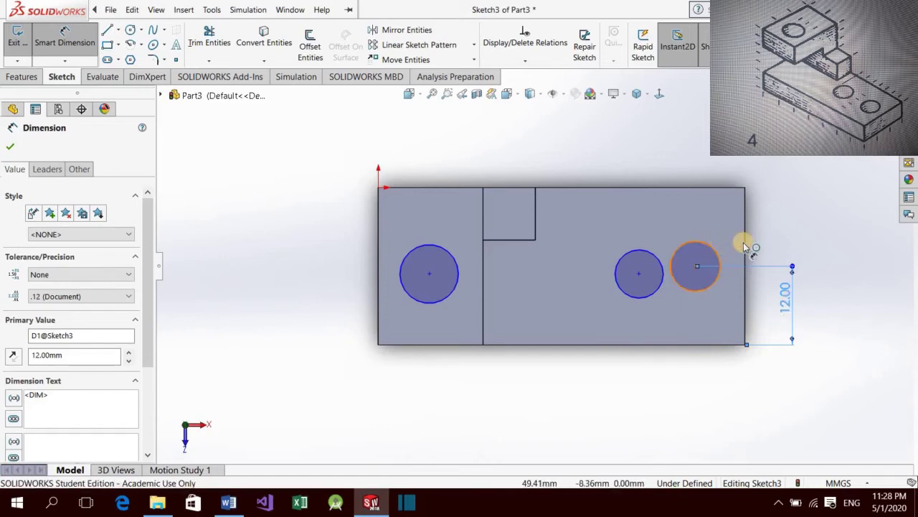
{"action": "left_click", "coordinate": [745, 243]}
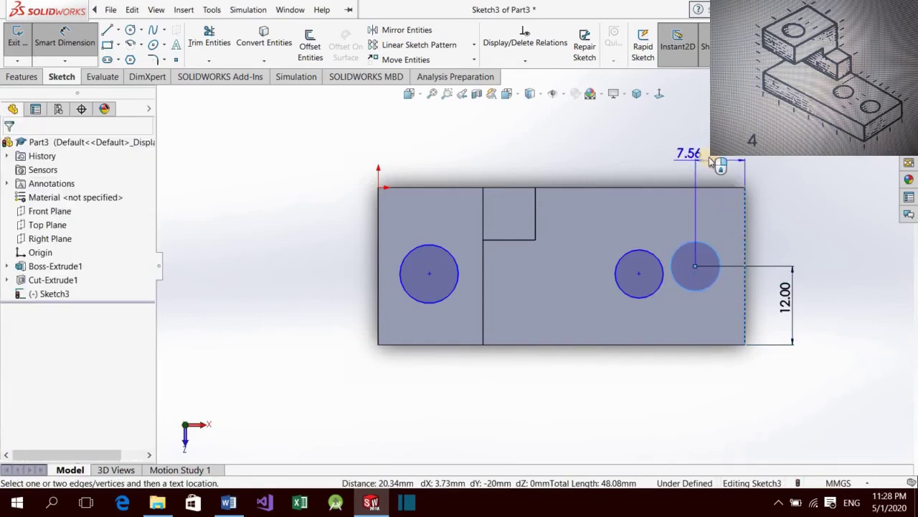
{"action": "left_click", "coordinate": [709, 161]}
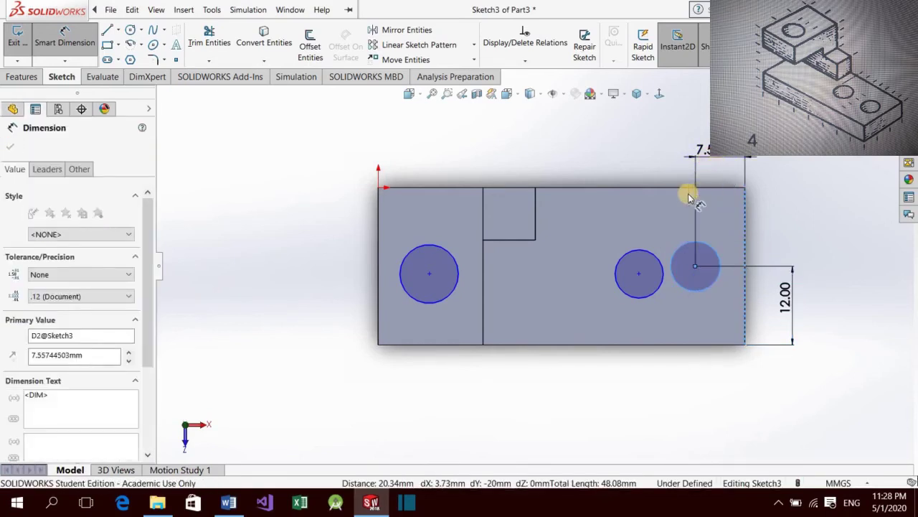
{"action": "key", "text": "Escape"}
{"action": "type", "text": "8"}
{"action": "key", "text": "Return"}
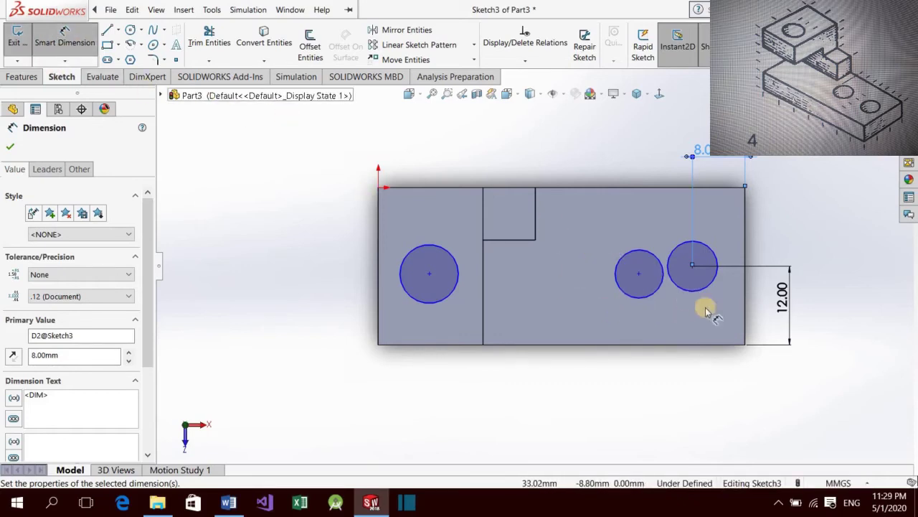
Set the spacing between the right and middle circle centres to 20 mm
{"action": "left_click", "coordinate": [675, 288]}
{"action": "left_click", "coordinate": [648, 296]}
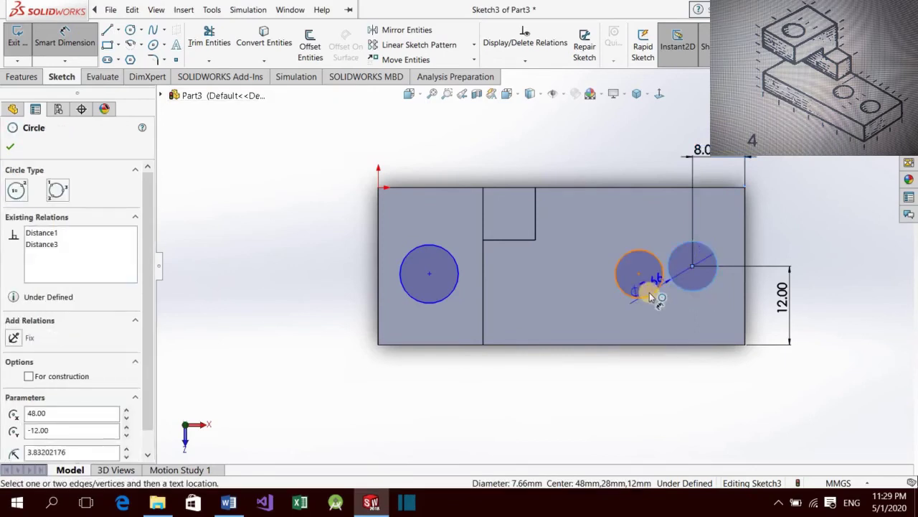
{"action": "left_click", "coordinate": [648, 166]}
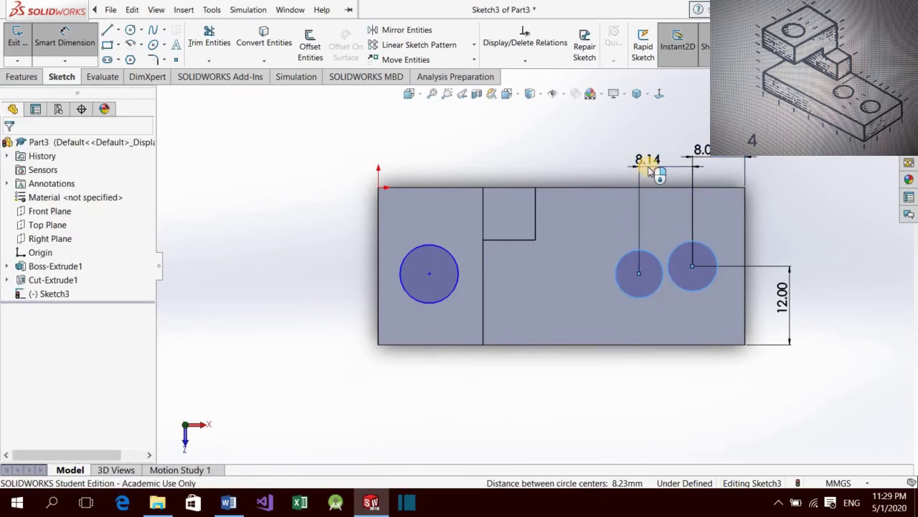
{"action": "type", "text": "20"}
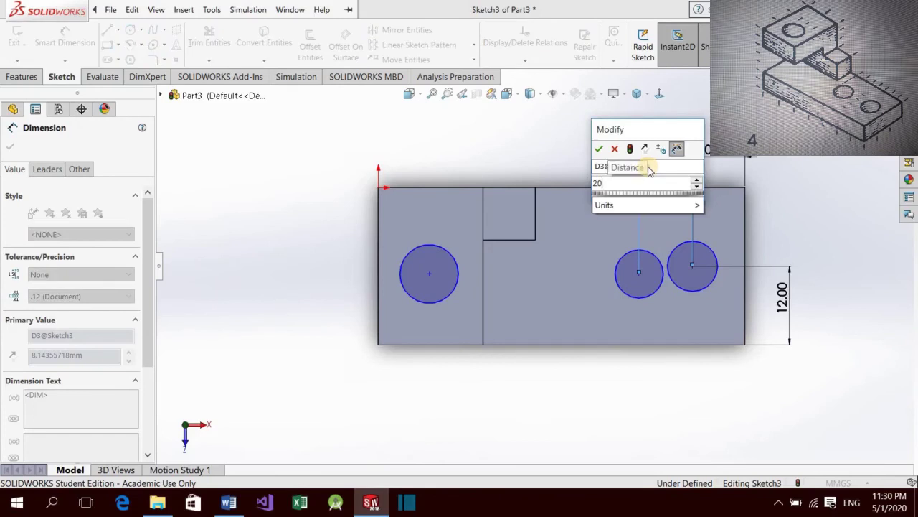
{"action": "key", "text": "Return"}
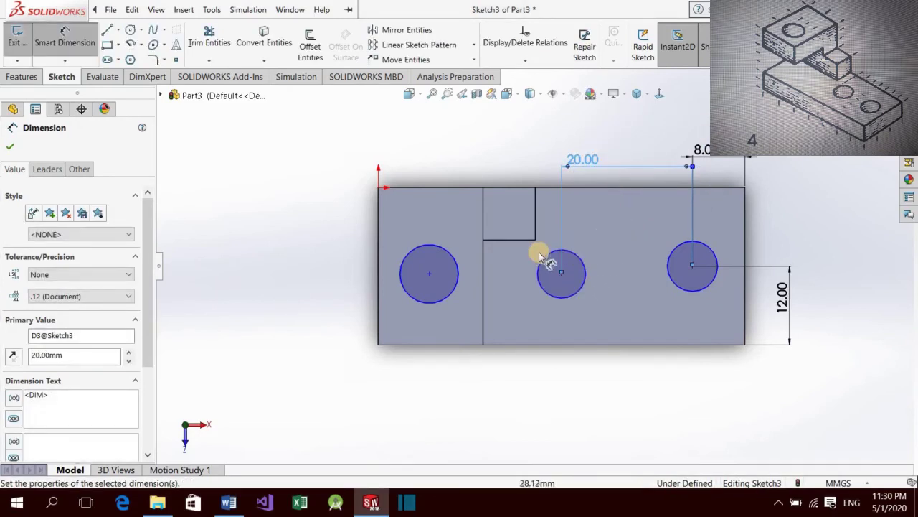
{"action": "key", "text": "Escape"}
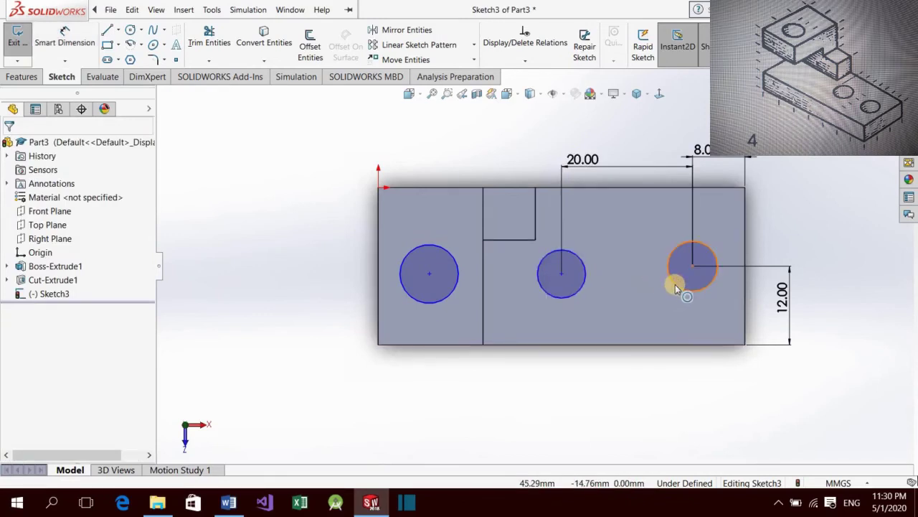
Dimension the middle circle's centre 12 mm above the bottom edge
{"action": "left_click", "coordinate": [565, 297]}
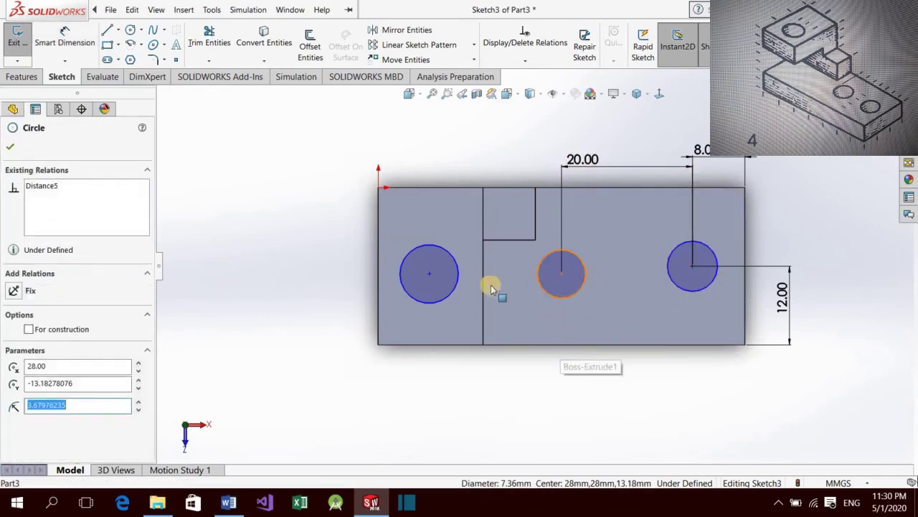
{"action": "left_click", "coordinate": [346, 212]}
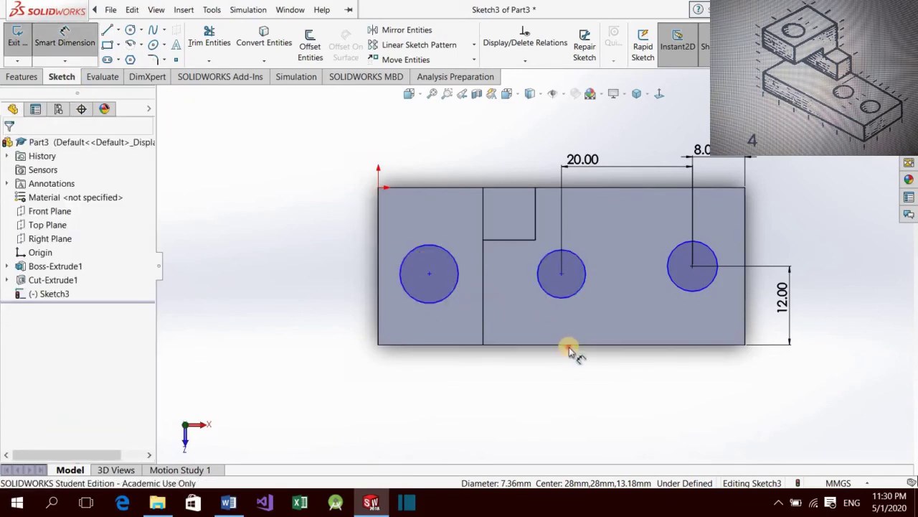
{"action": "left_click", "coordinate": [567, 345]}
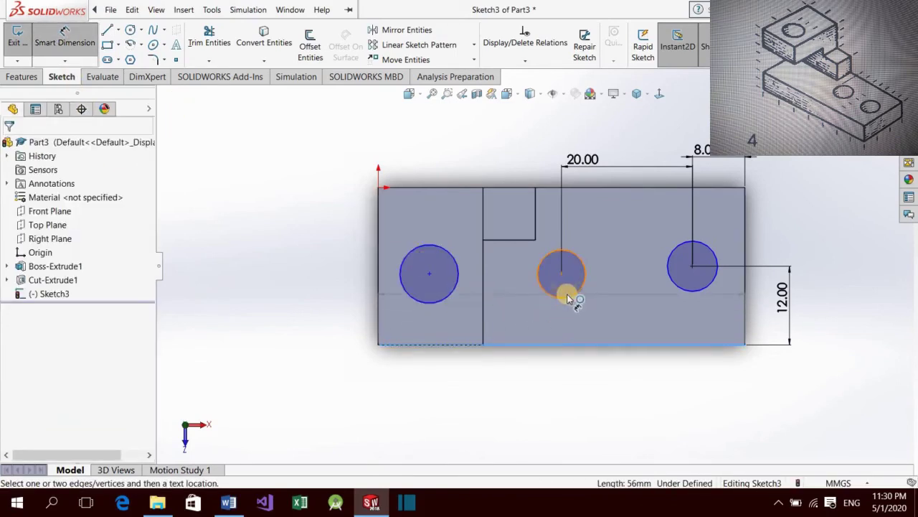
{"action": "left_click", "coordinate": [565, 297]}
{"action": "left_click", "coordinate": [615, 305]}
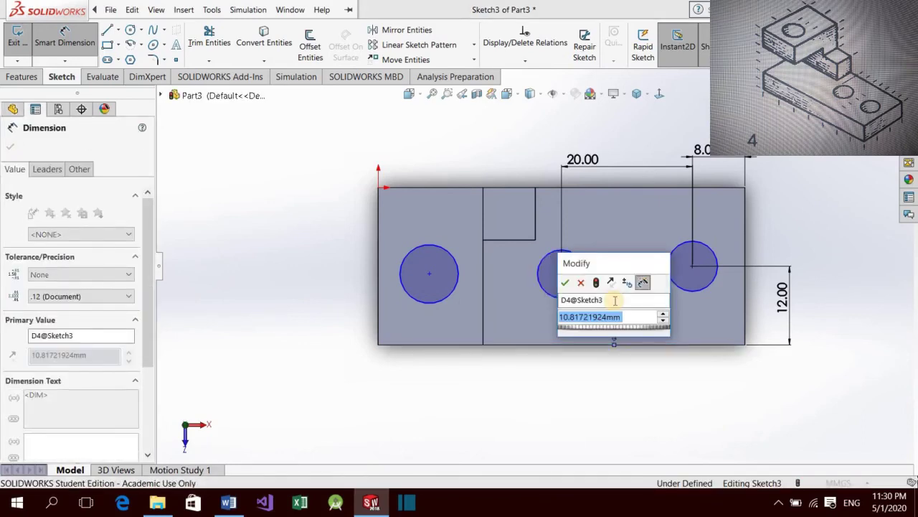
{"action": "type", "text": "10"}
{"action": "key", "text": "Return"}
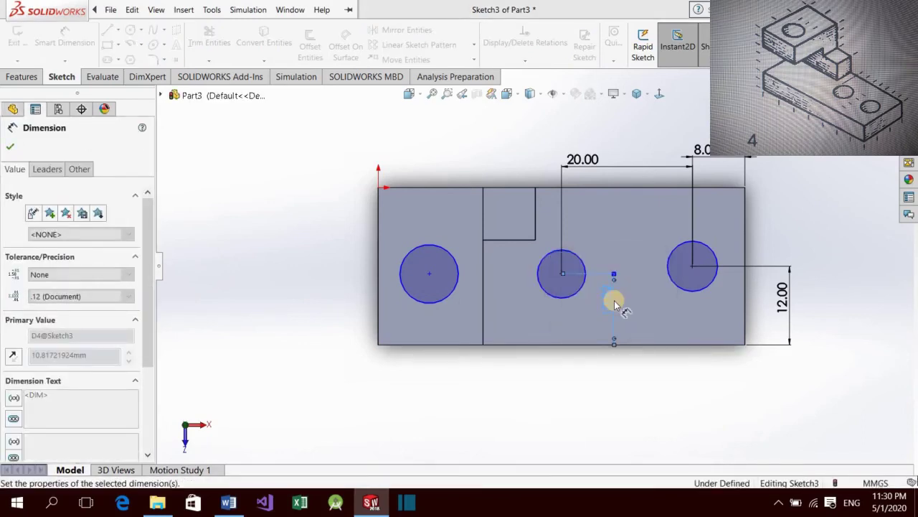
Place a diameter dimension on the middle circle, currently reading 7.36 mm
{"action": "left_click", "coordinate": [554, 291]}
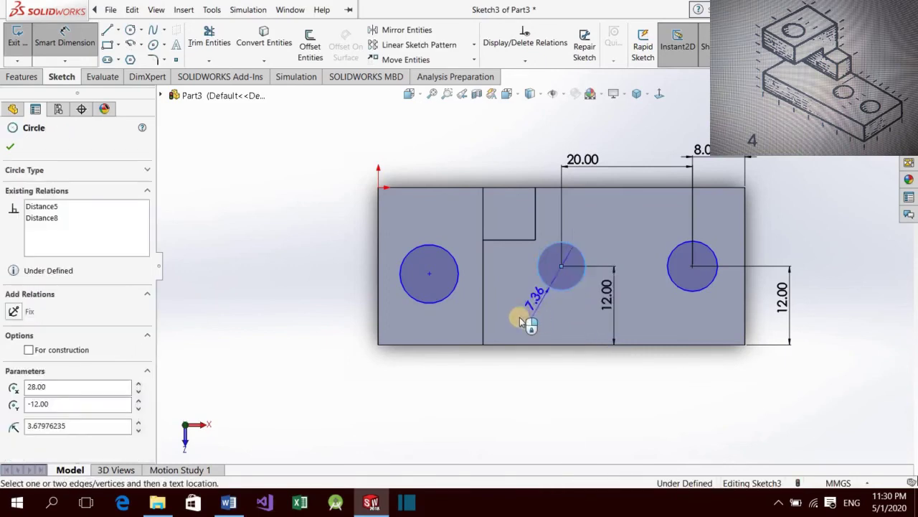
{"action": "left_click", "coordinate": [518, 320]}
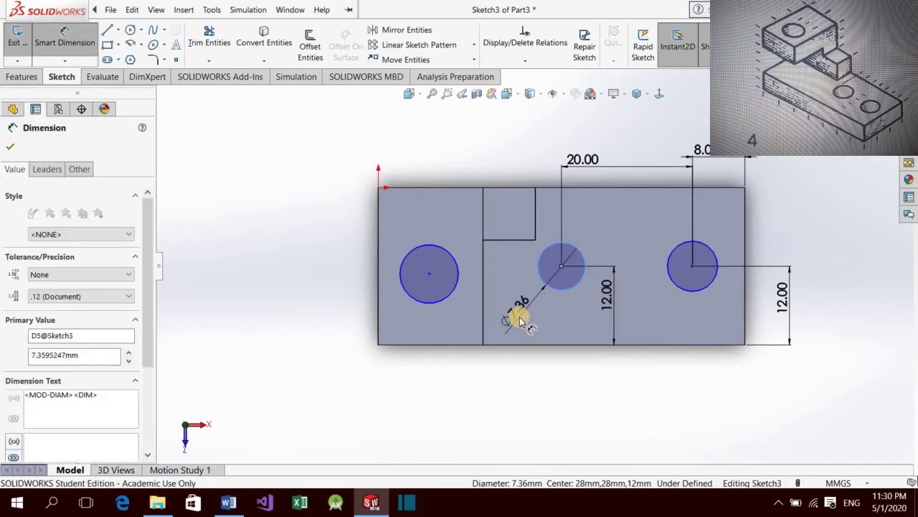